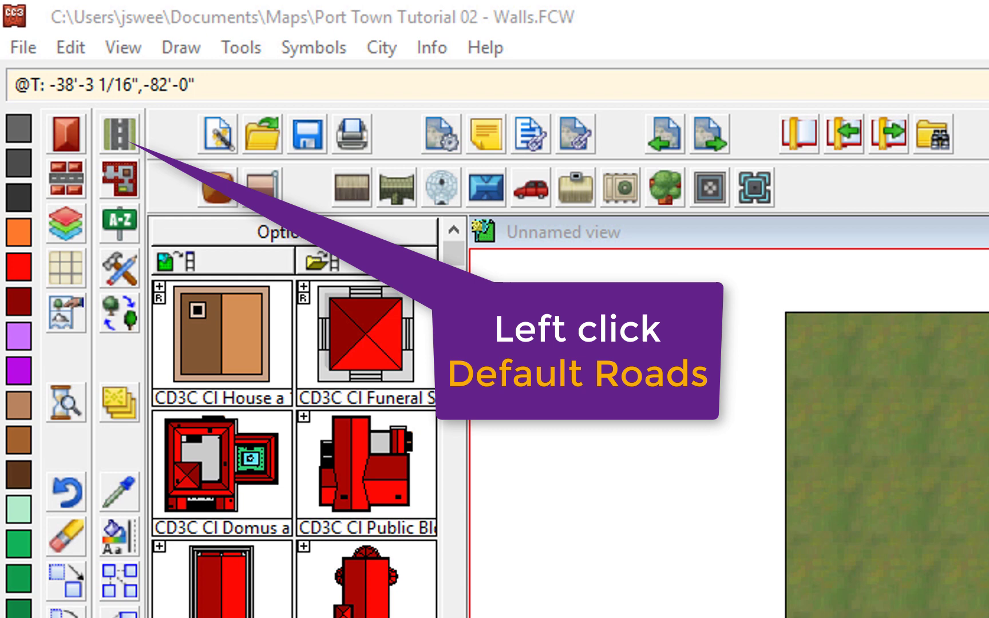
# - Draw a seven-point wavy Default Roads road across the grass inside the ring road
pyautogui.click(112, 135)
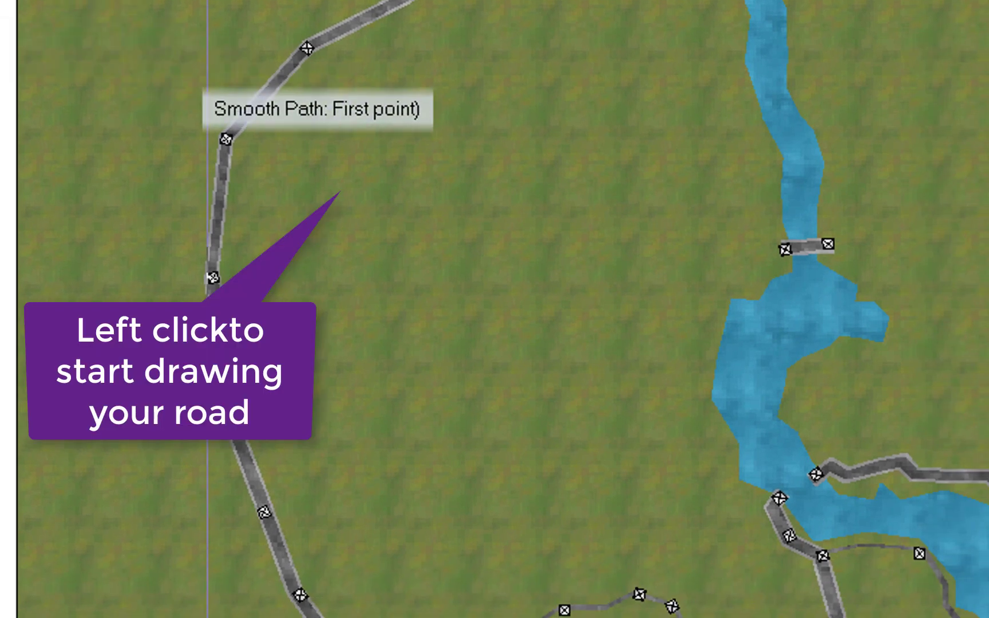
pyautogui.click(367, 161)
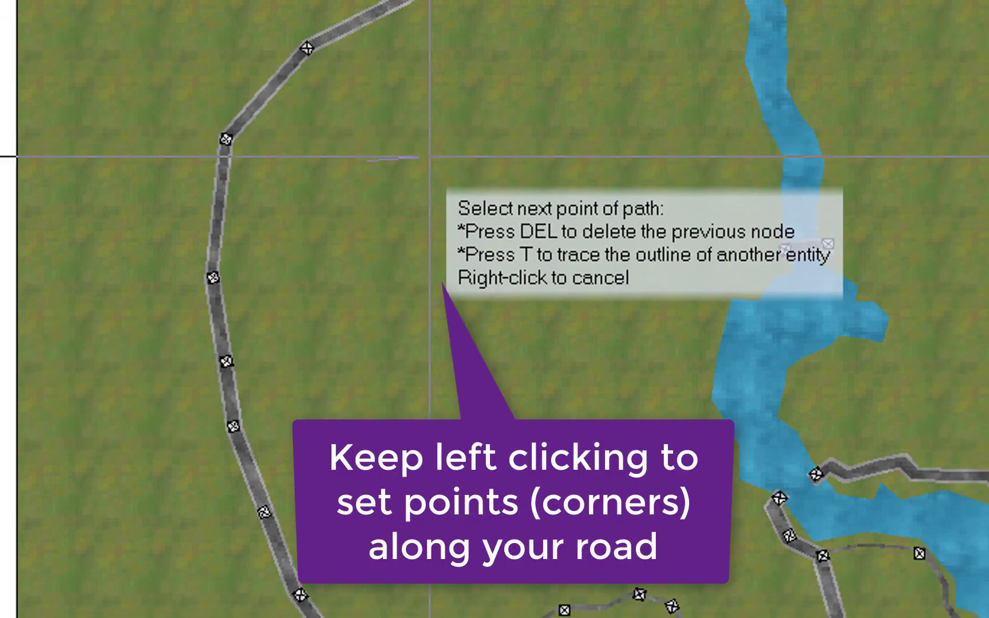
pyautogui.click(430, 187)
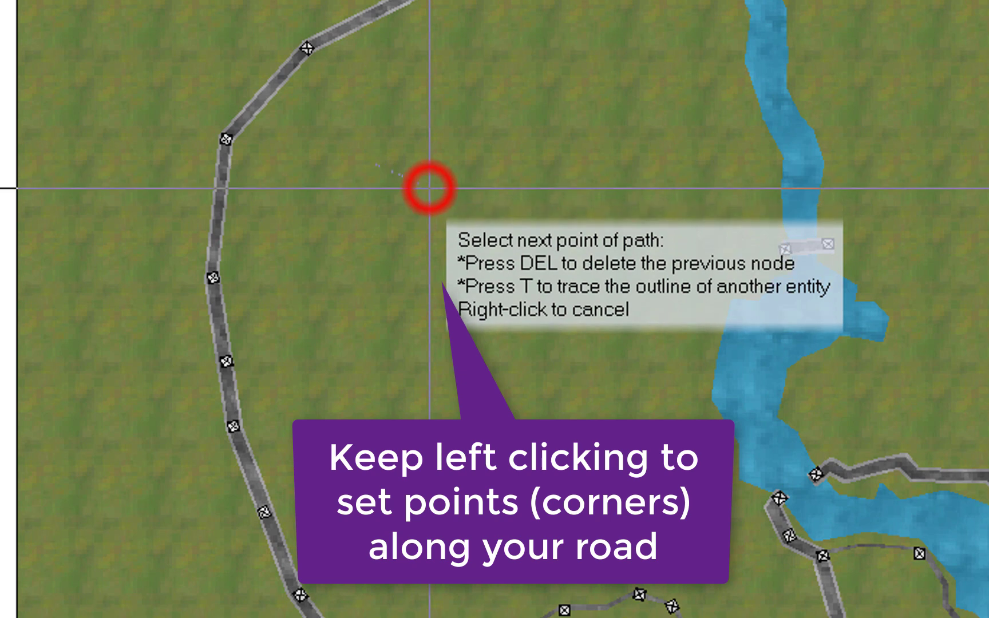
pyautogui.click(471, 129)
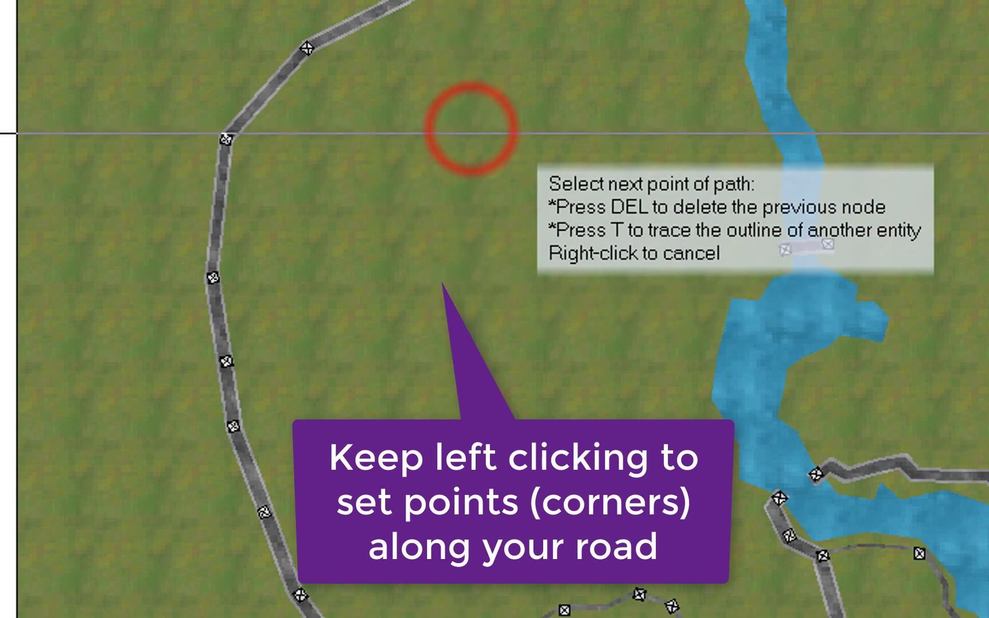
pyautogui.click(546, 148)
pyautogui.click(561, 181)
pyautogui.click(611, 200)
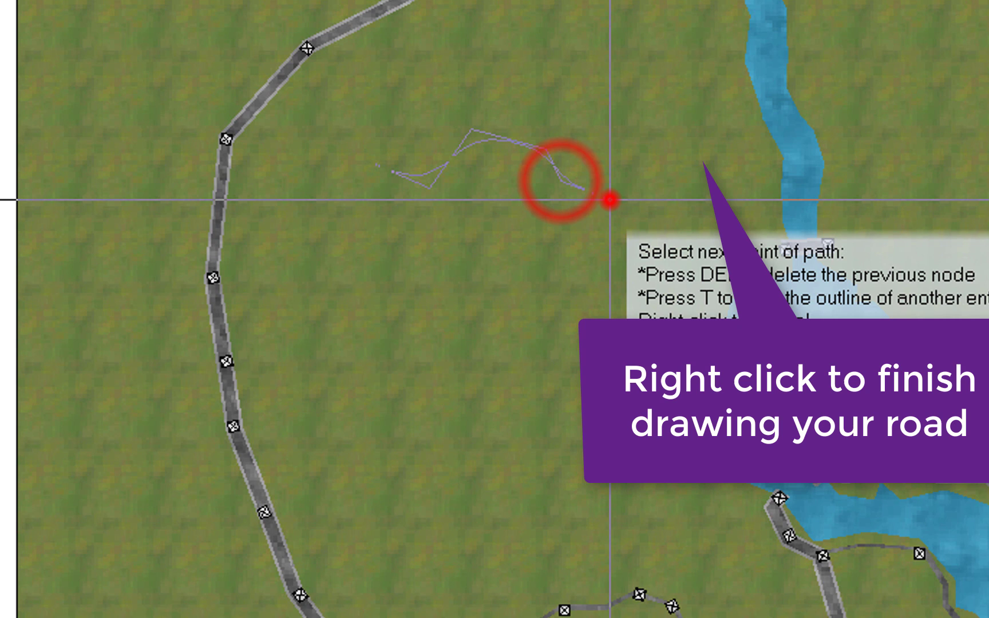
pyautogui.click(680, 146)
pyautogui.rightClick(680, 146)
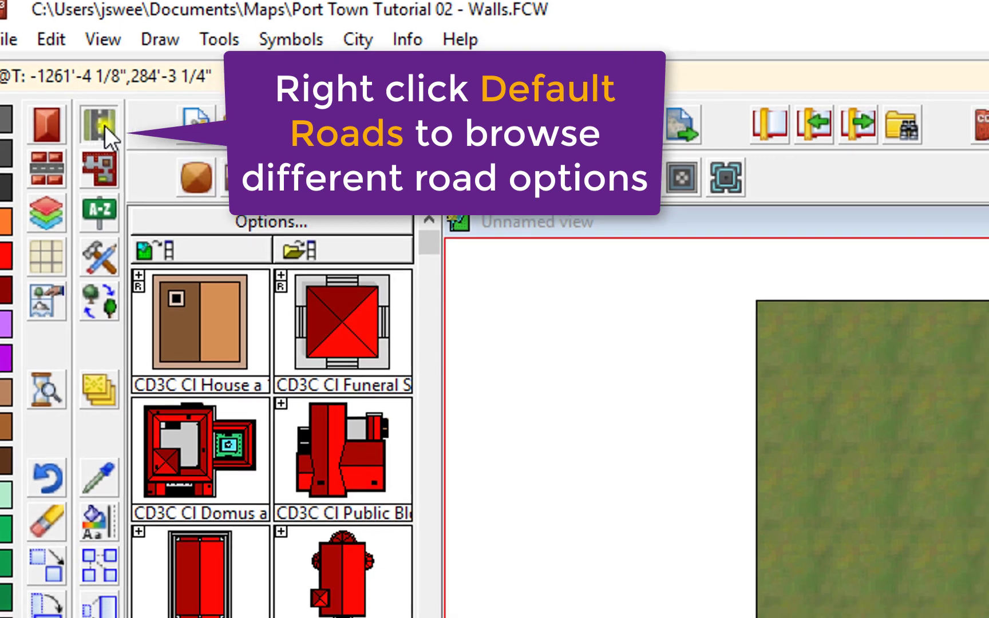
# - Browse the road styles in the Select drawing tool list
pyautogui.rightClick(125, 135)
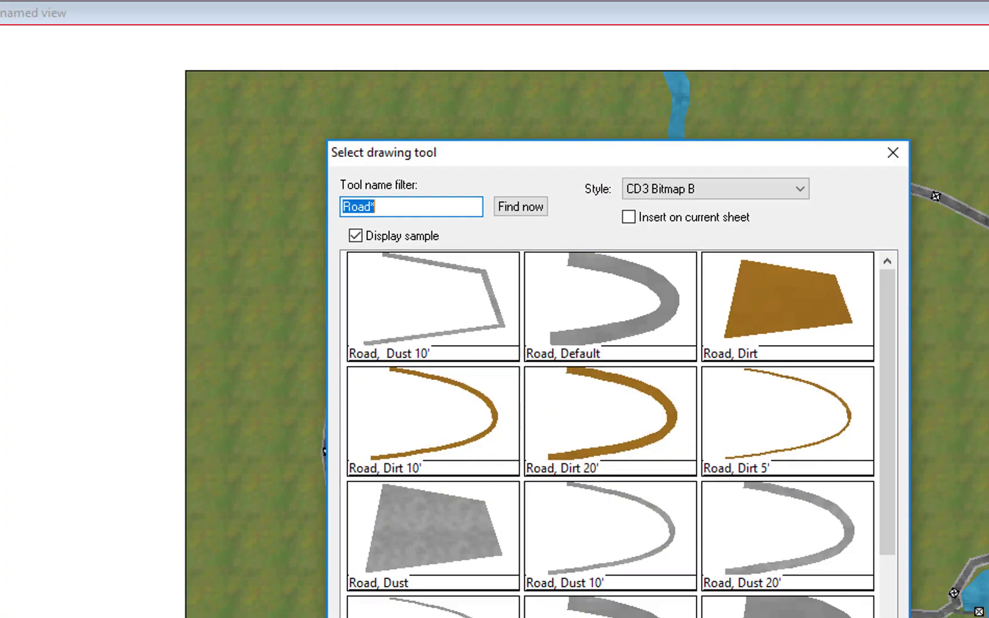
pyautogui.scroll(-3, 300, 284)
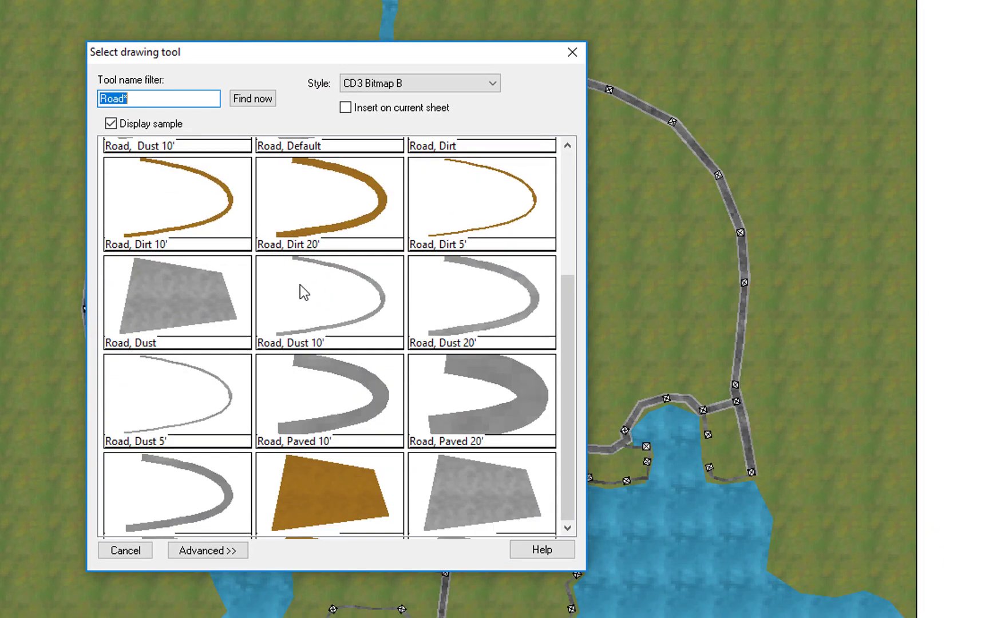
pyautogui.scroll(-2, 299, 284)
pyautogui.scroll(5, 300, 285)
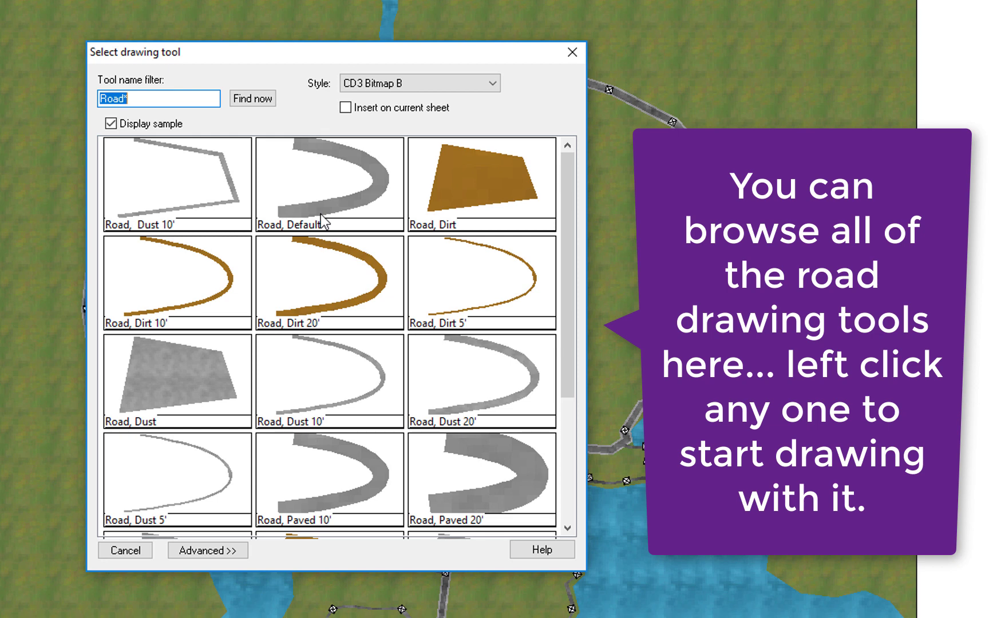
pyautogui.scroll(-2, 295, 424)
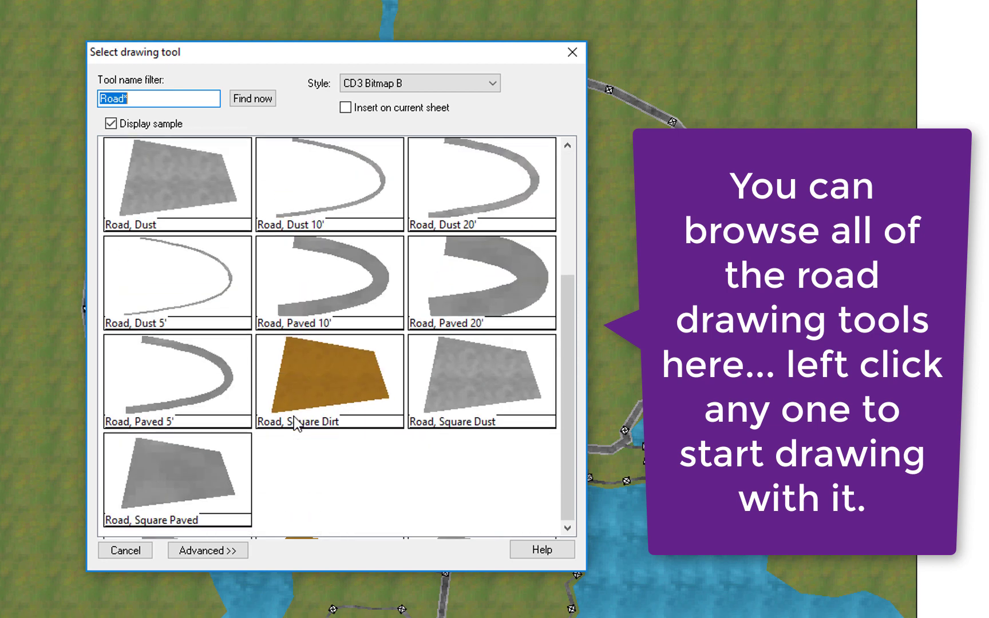
# - Choose Road, Paved 20' and draw a wider road curving below the first one toward the river
pyautogui.click(508, 297)
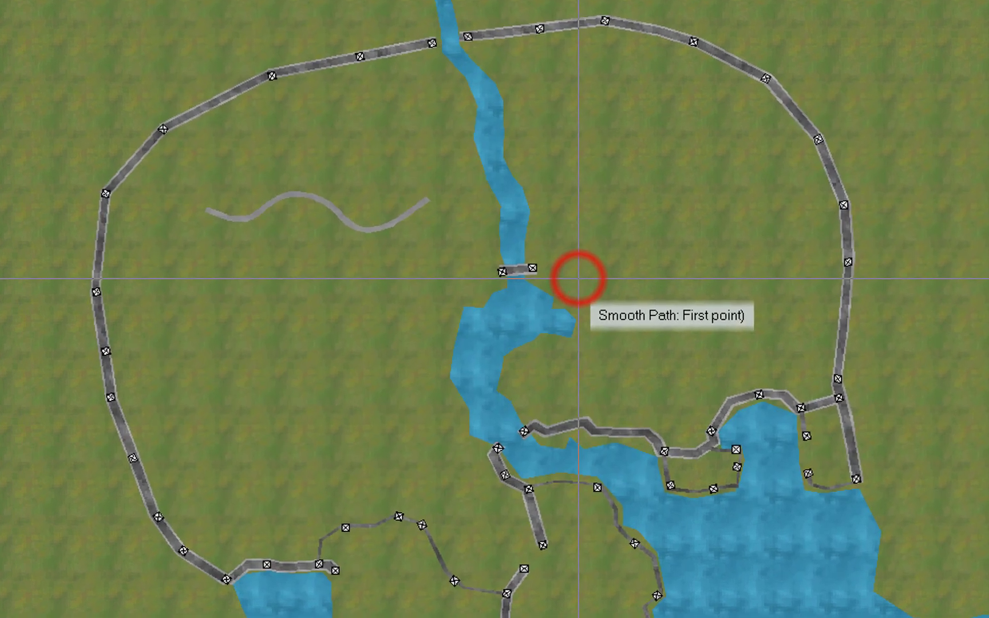
pyautogui.click(258, 198)
pyautogui.click(298, 221)
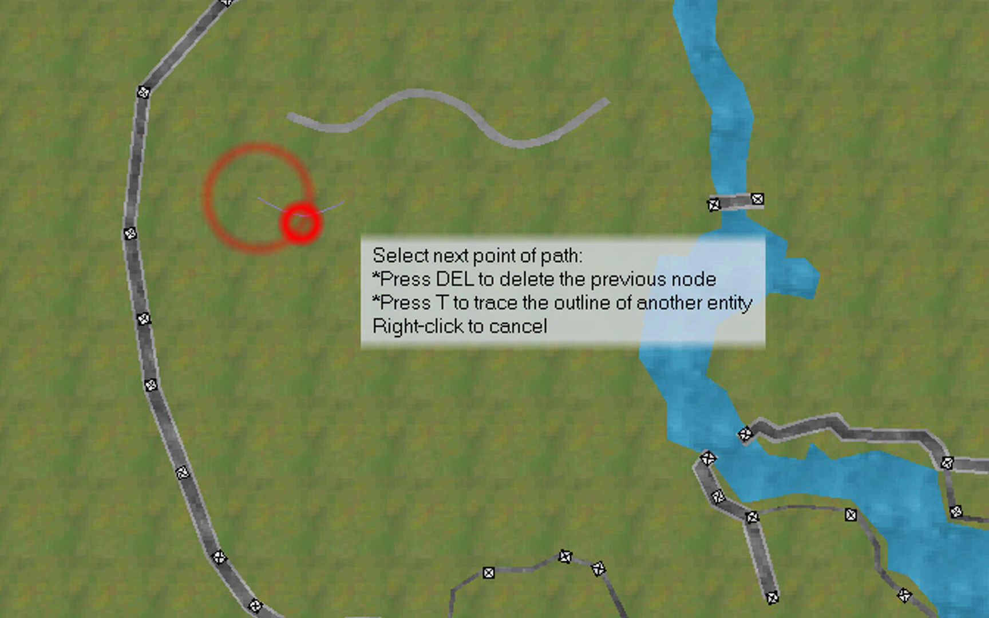
pyautogui.click(368, 185)
pyautogui.click(446, 201)
pyautogui.click(470, 213)
pyautogui.click(544, 221)
pyautogui.click(592, 203)
pyautogui.click(641, 164)
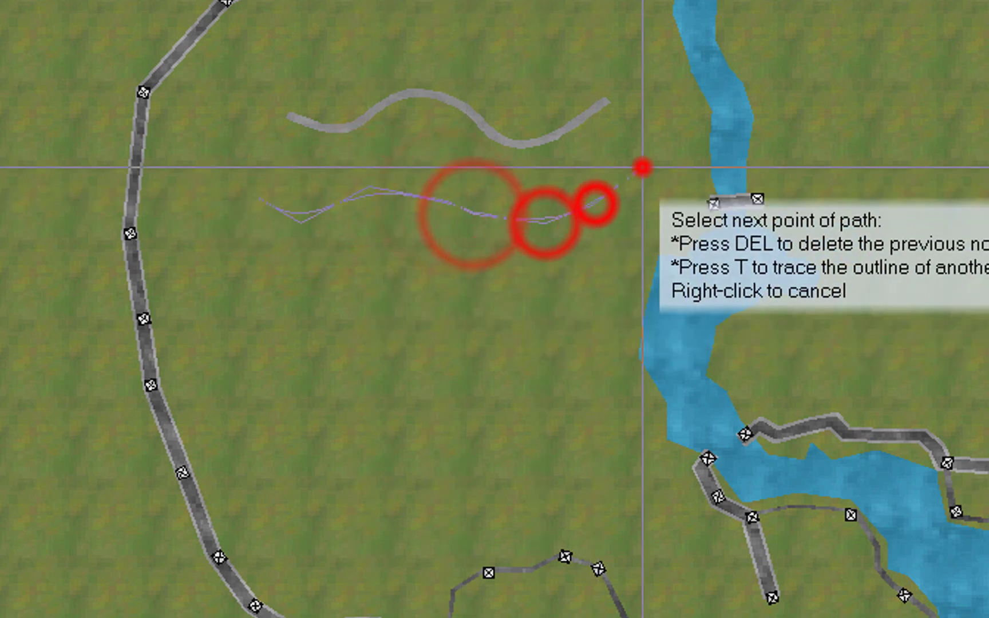
pyautogui.click(640, 164)
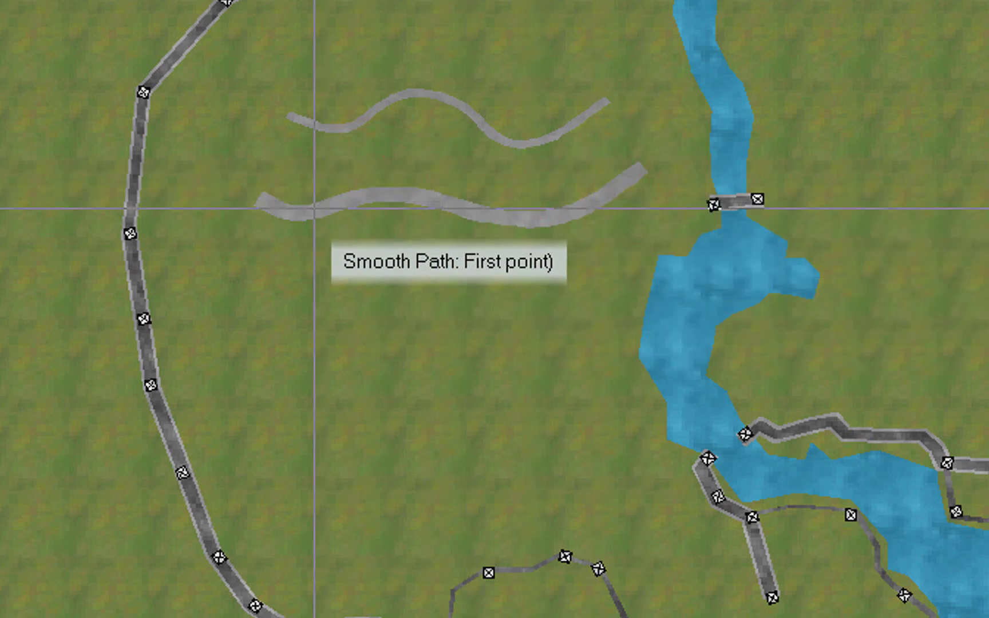
pyautogui.click(713, 204)
pyautogui.click(757, 199)
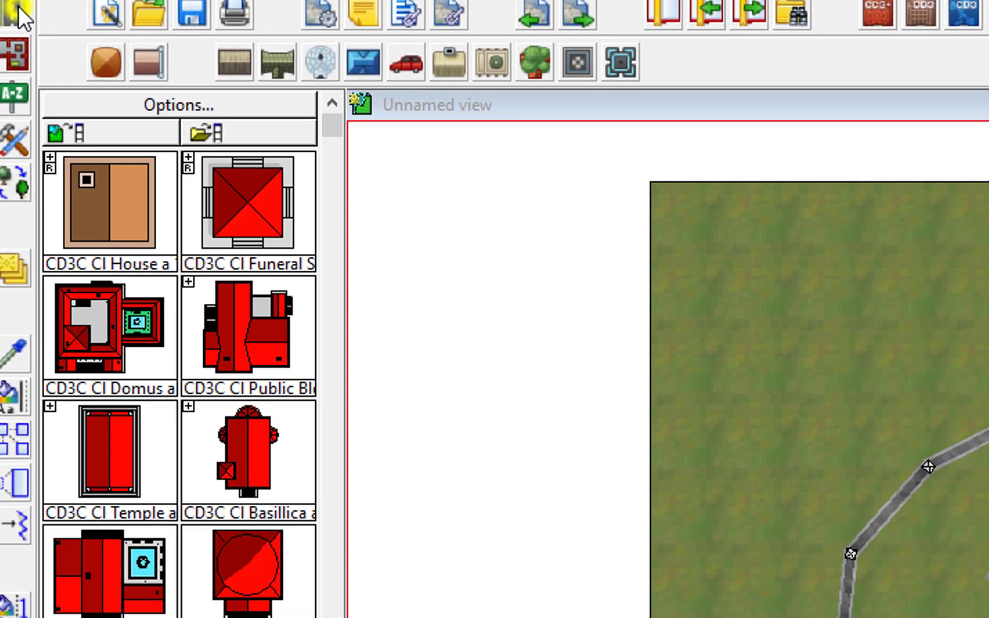
# - Draw a thin six-point Road, Dirt 5' road beneath the paved road
pyautogui.rightClick(129, 44)
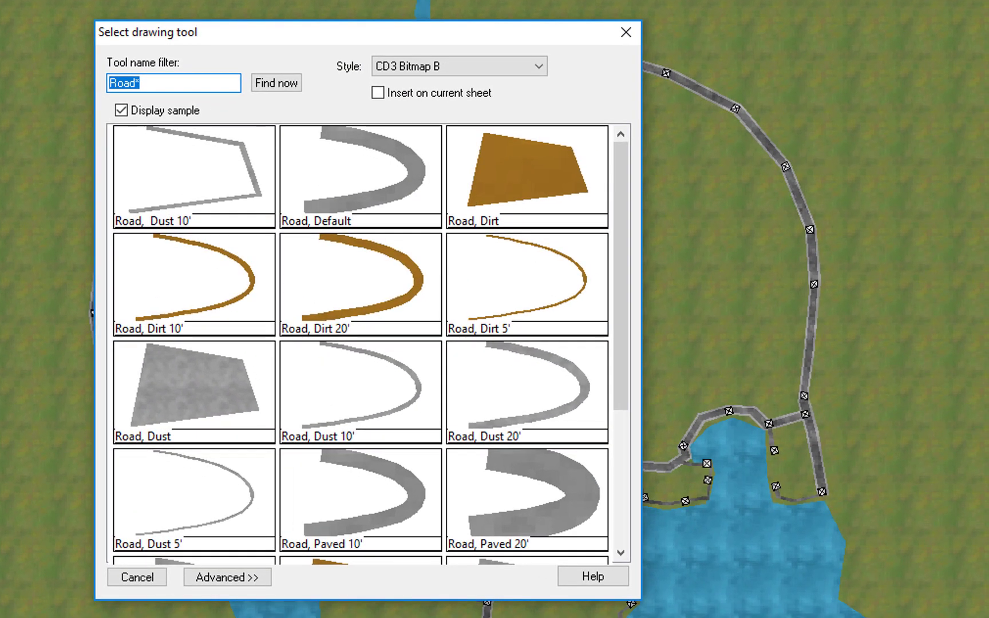
pyautogui.doubleClick(538, 299)
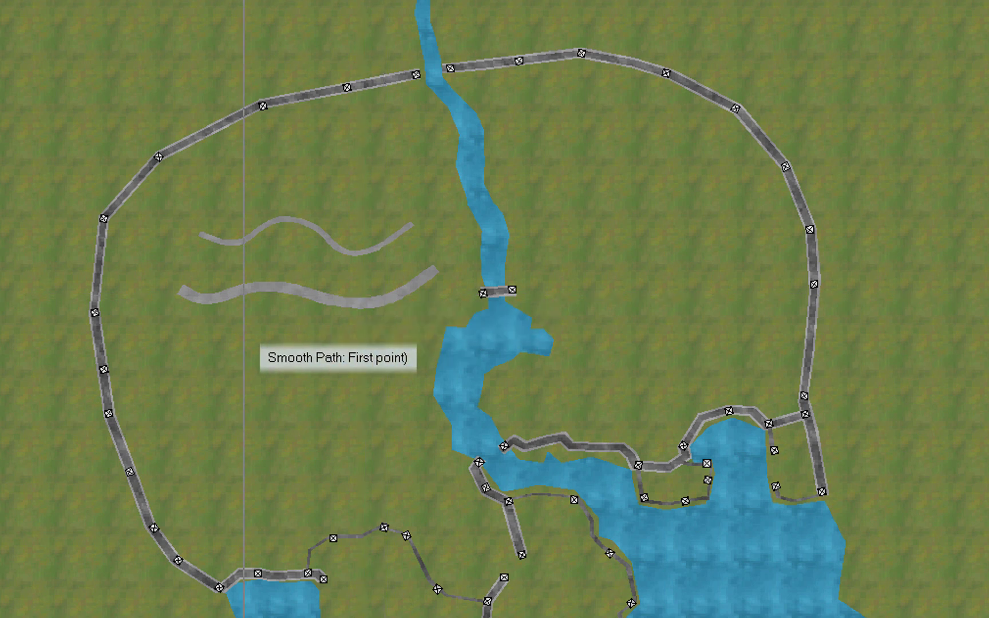
pyautogui.click(194, 338)
pyautogui.click(241, 330)
pyautogui.click(273, 338)
pyautogui.click(316, 345)
pyautogui.click(388, 339)
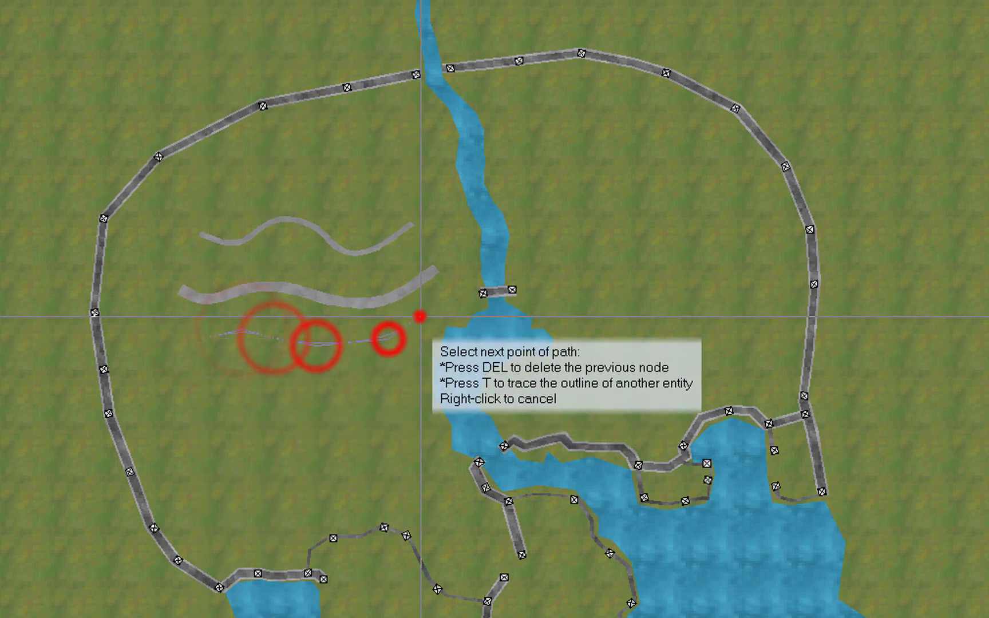
pyautogui.click(420, 316)
pyautogui.rightClick(420, 316)
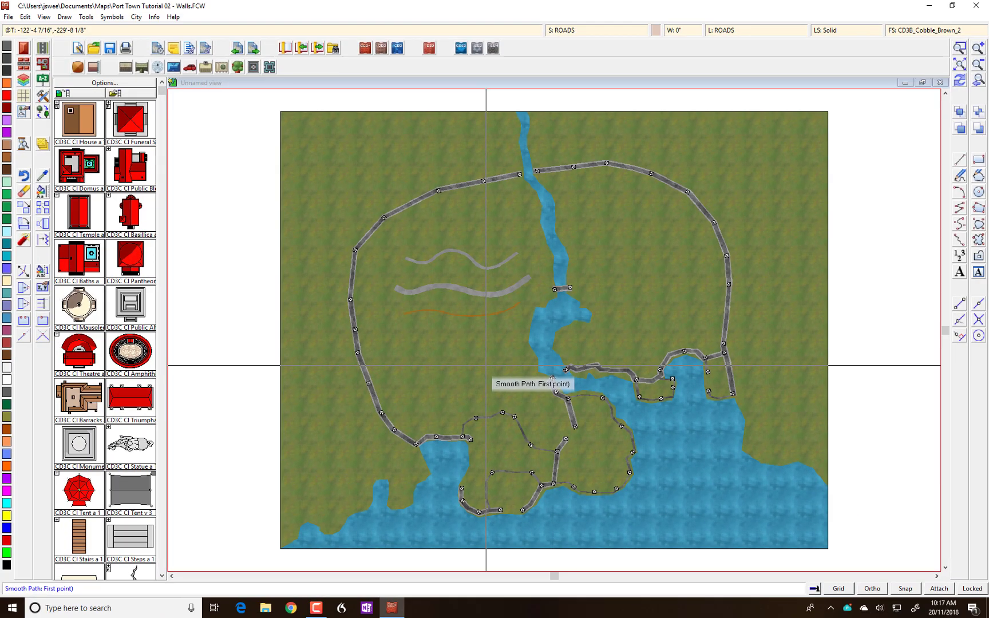
pyautogui.click(960, 49)
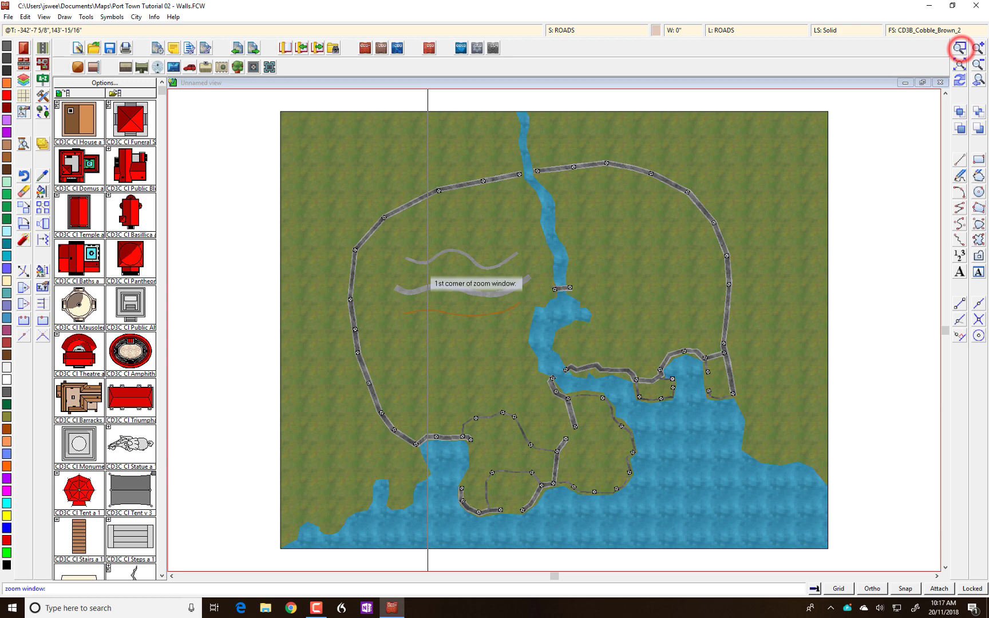
pyautogui.click(493, 260)
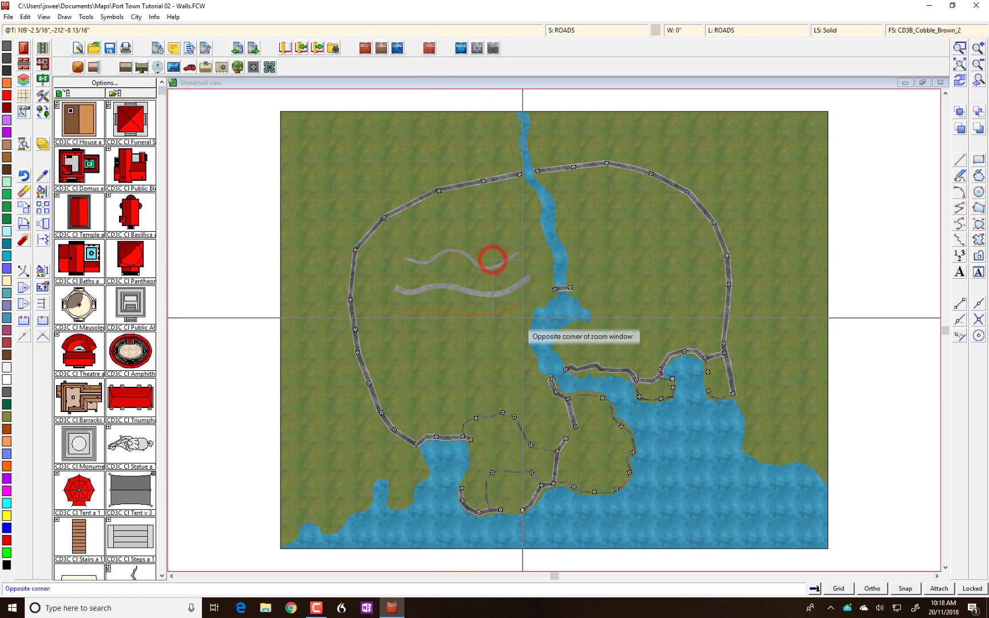
pyautogui.click(523, 317)
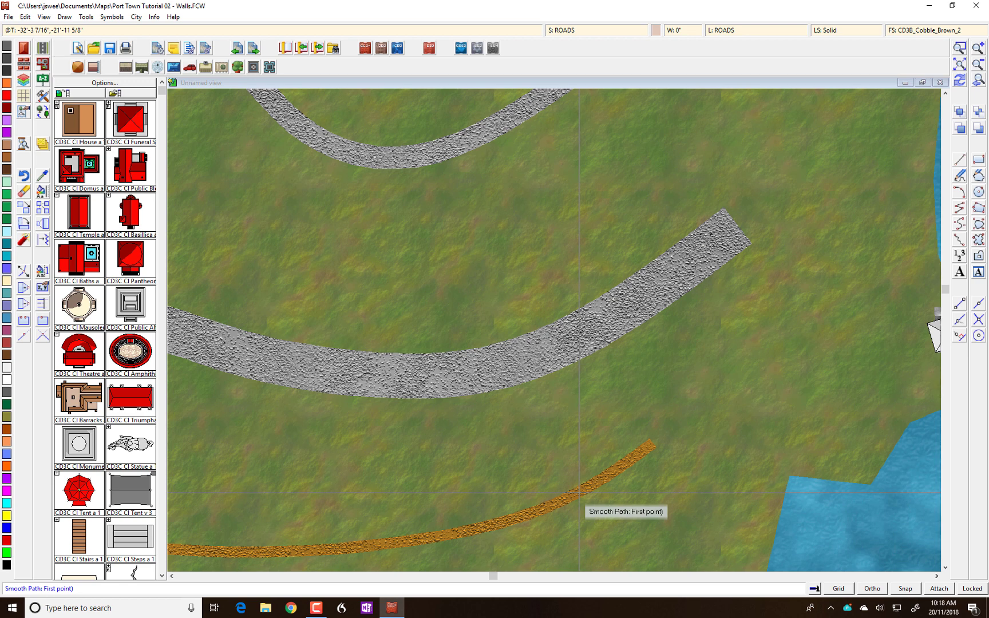
pyautogui.click(959, 64)
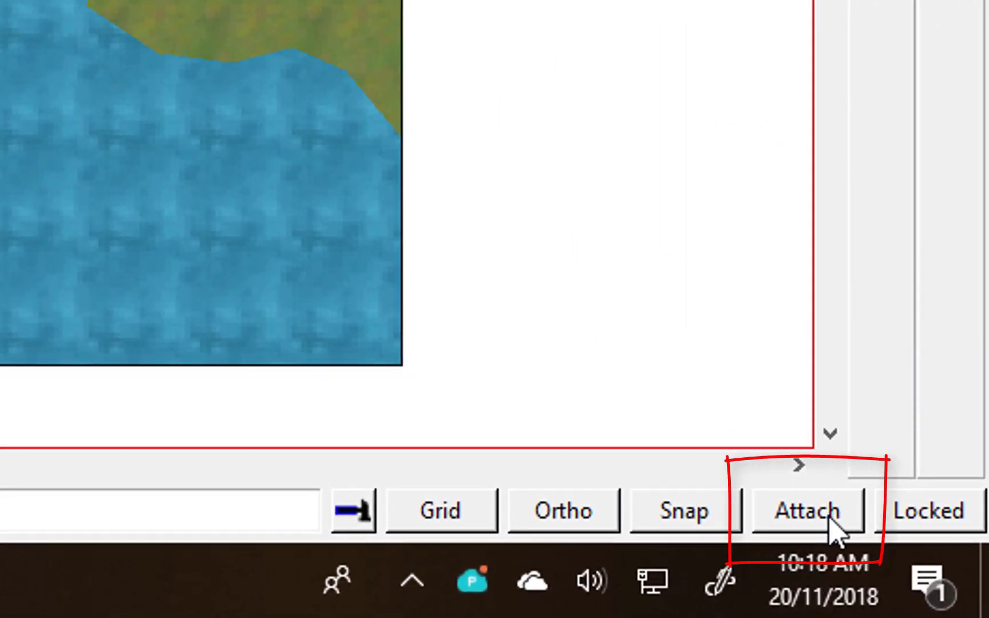
# - Turn on Attach and choose the Road, Dust 5' style
pyautogui.click(830, 524)
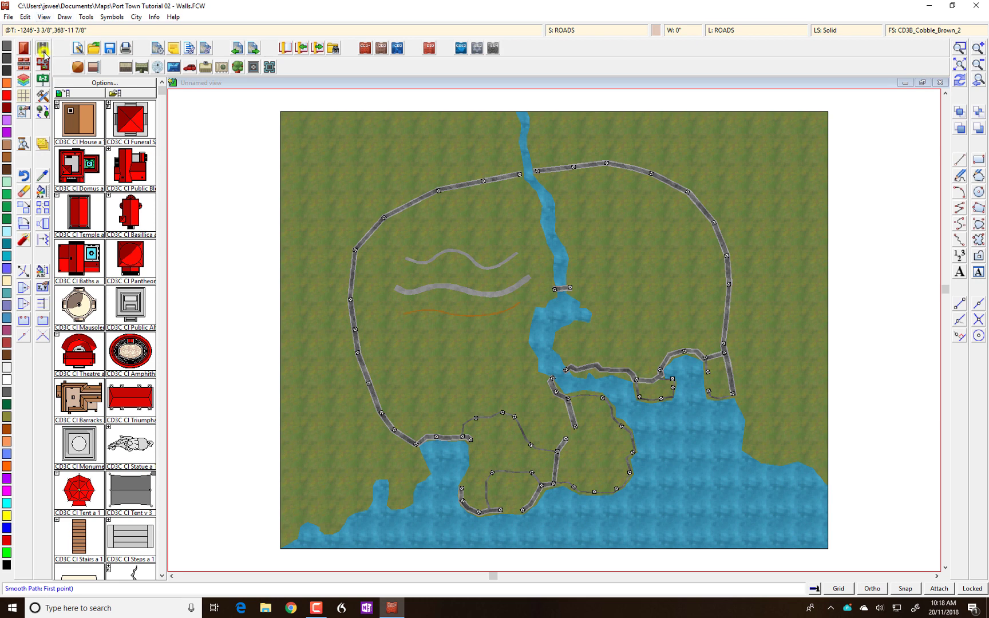
pyautogui.click(43, 50)
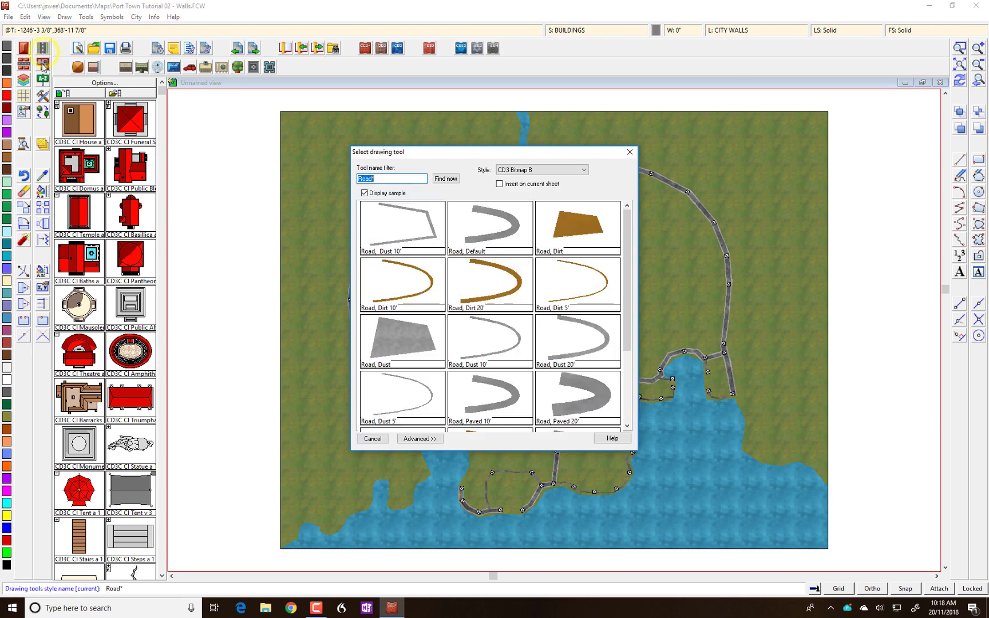
pyautogui.doubleClick(422, 404)
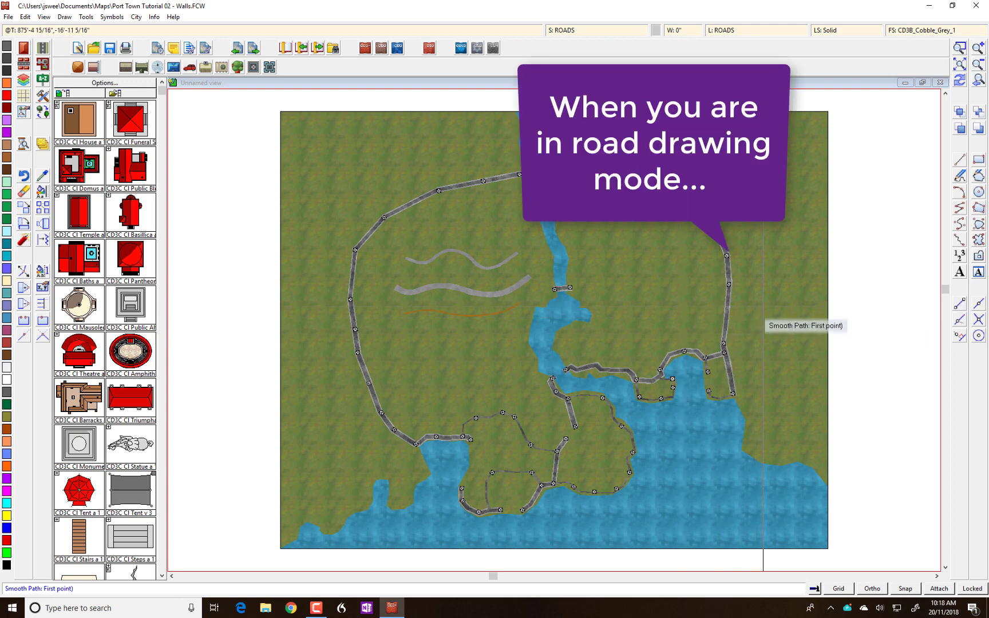
# - Enable the Endpoint snap and zoom in on the orange road
pyautogui.click(959, 306)
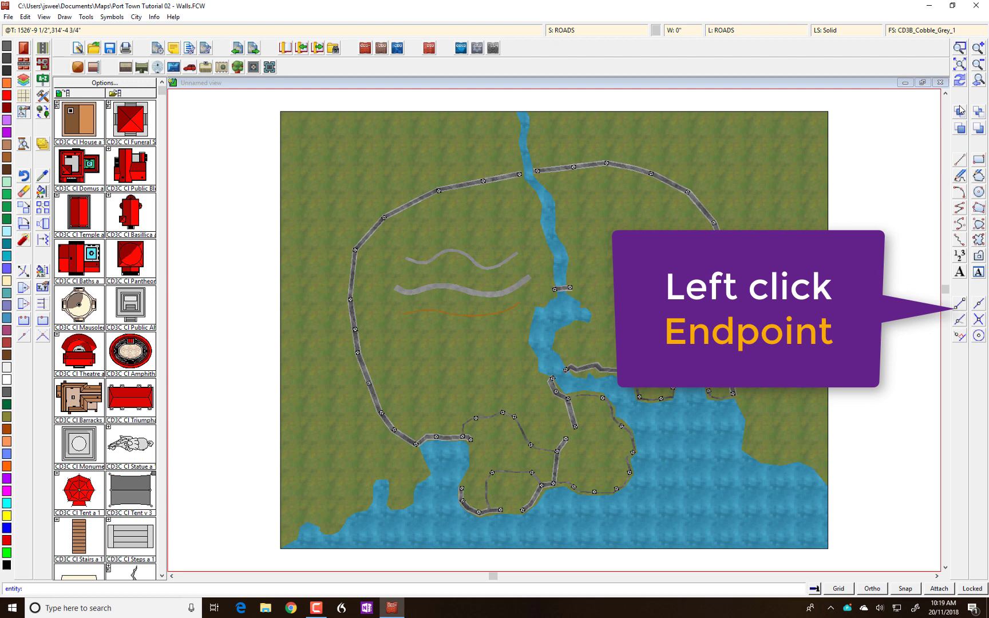
pyautogui.click(961, 48)
pyautogui.click(331, 254)
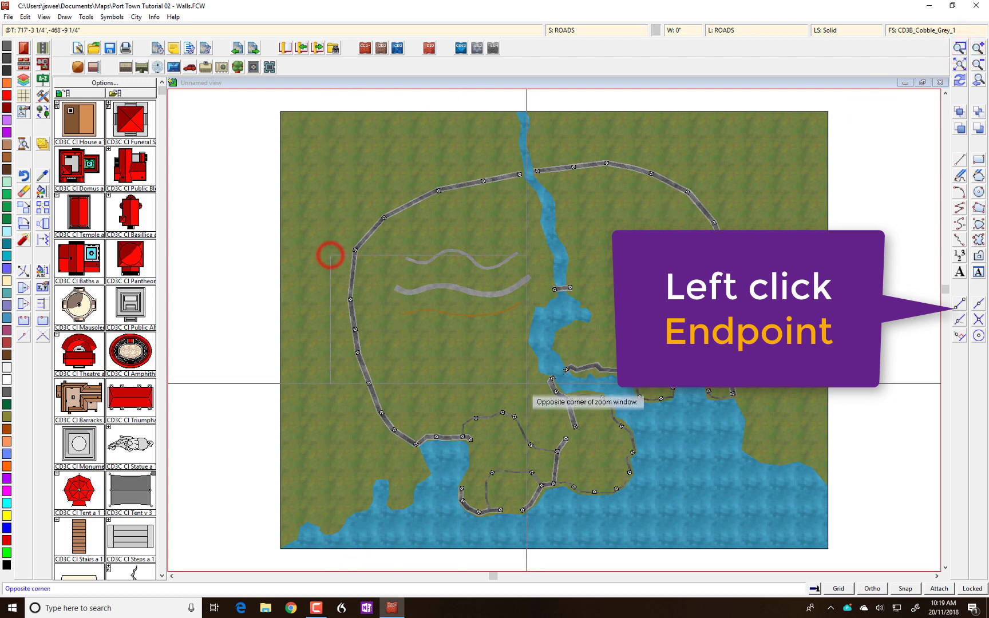
pyautogui.click(527, 384)
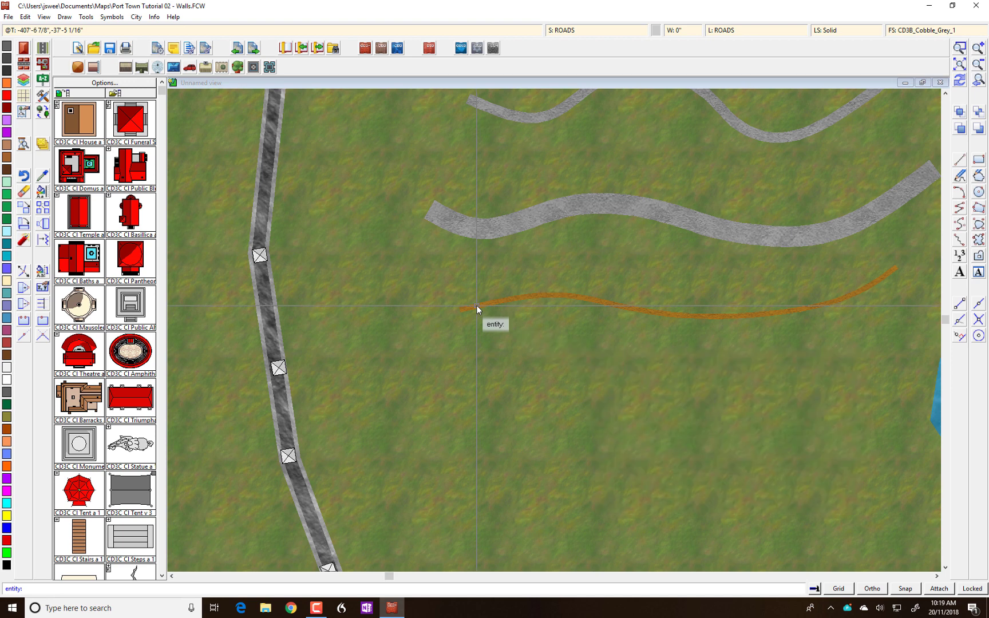
# - Draw a grey road from the orange road's west end, curving down and back east
pyautogui.click(476, 305)
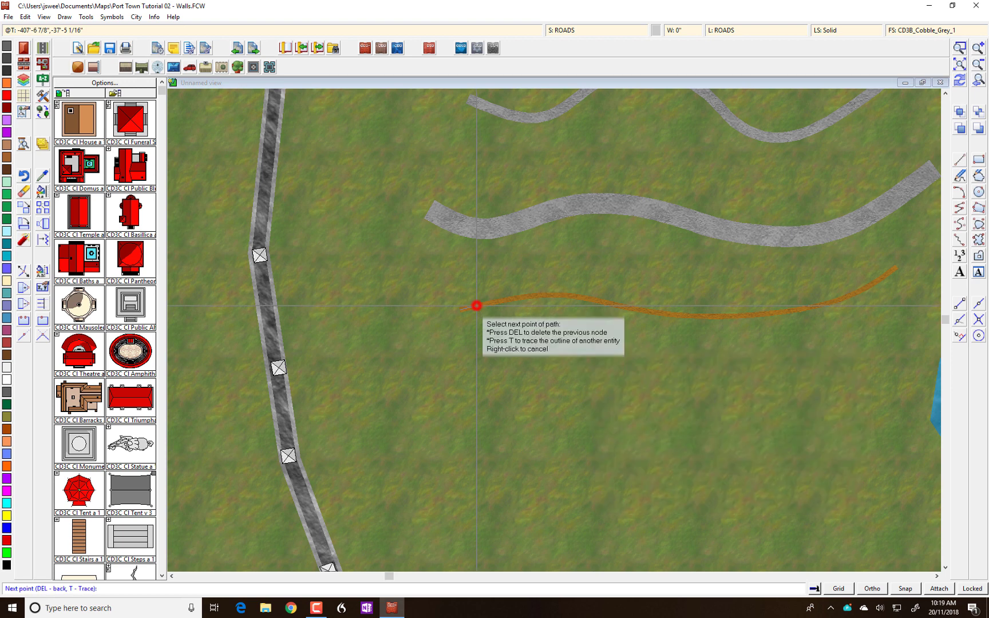
pyautogui.click(422, 322)
pyautogui.click(413, 355)
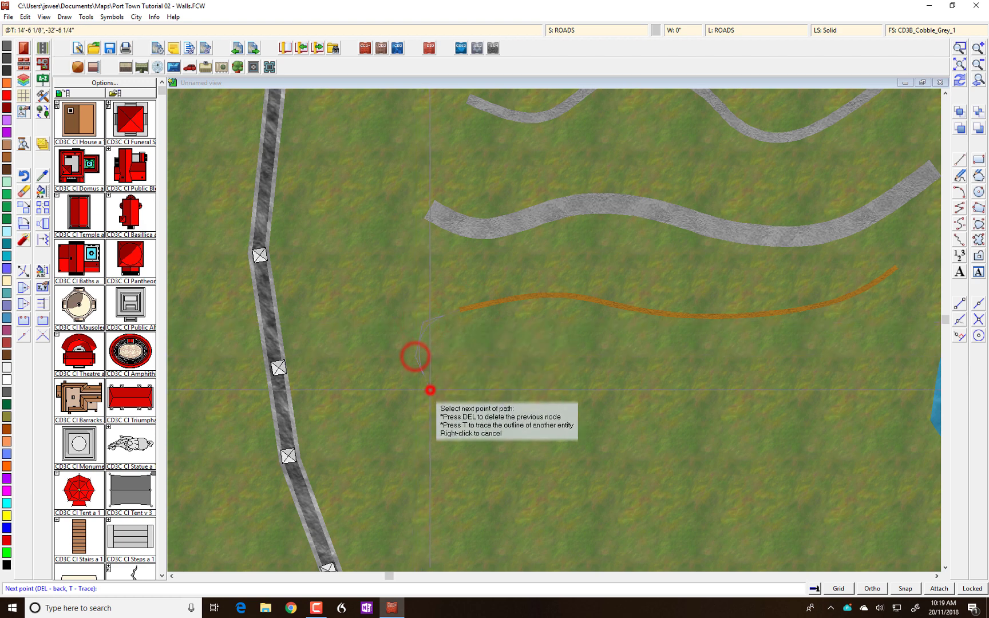
pyautogui.click(430, 391)
pyautogui.click(481, 394)
pyautogui.click(521, 368)
pyautogui.click(546, 360)
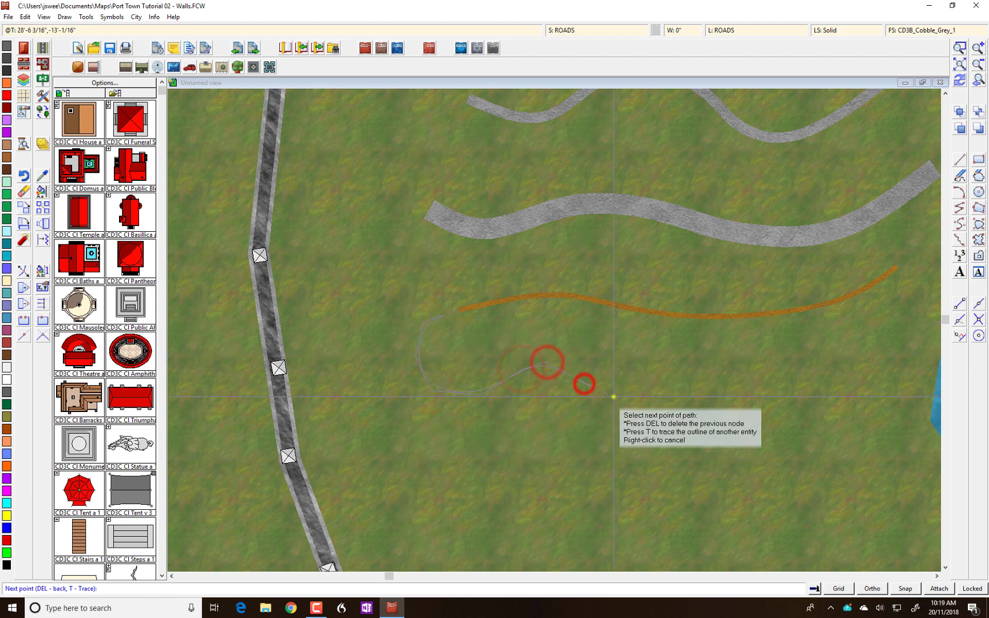
pyautogui.click(584, 383)
pyautogui.rightClick(613, 397)
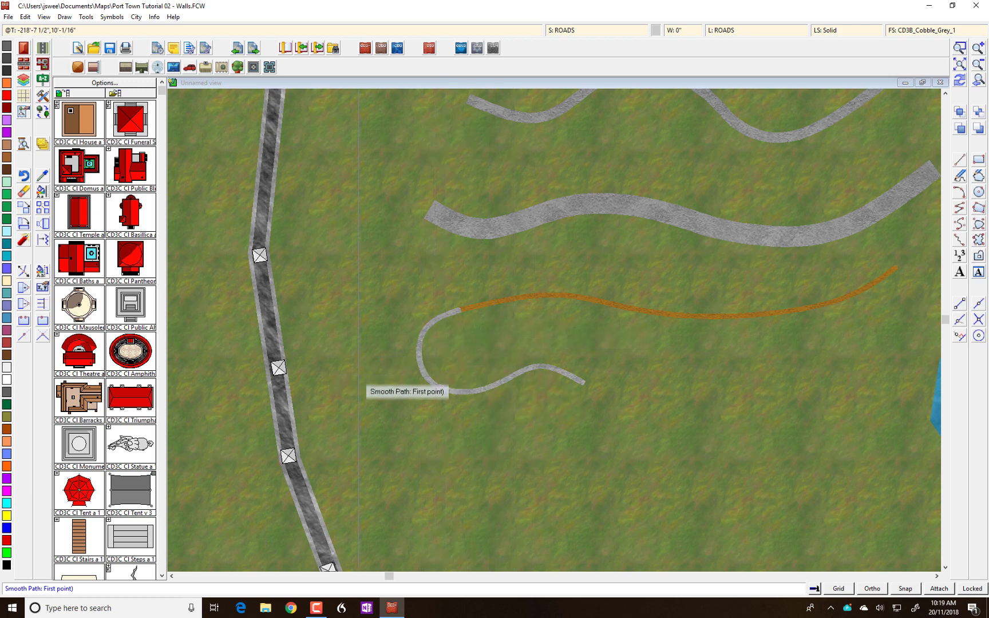
# - Remove the just-drawn grey road, restart the road tool, and turn Attach on
pyautogui.press('Escape')
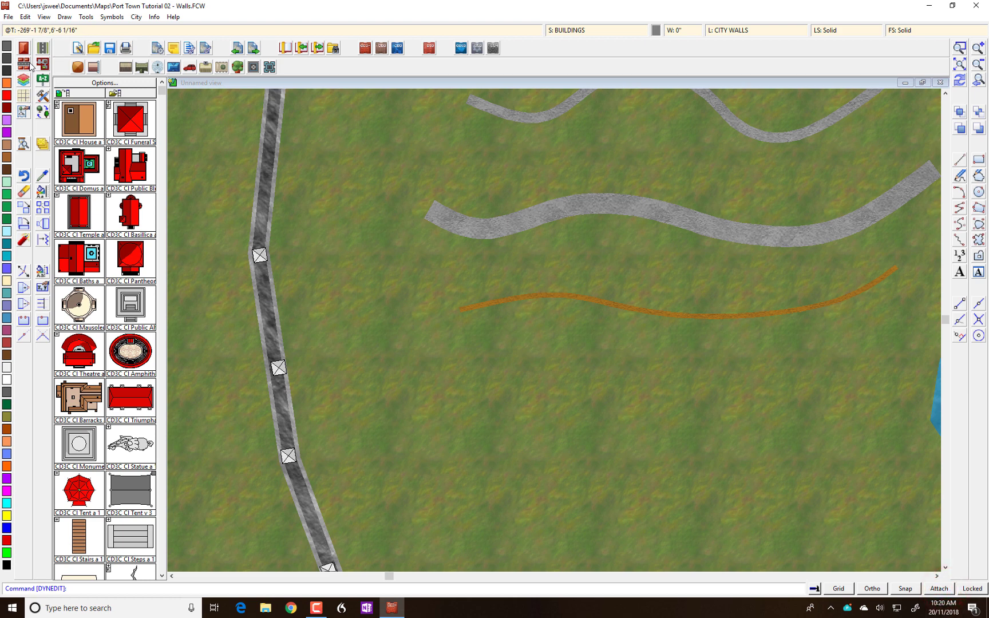
pyautogui.click(42, 49)
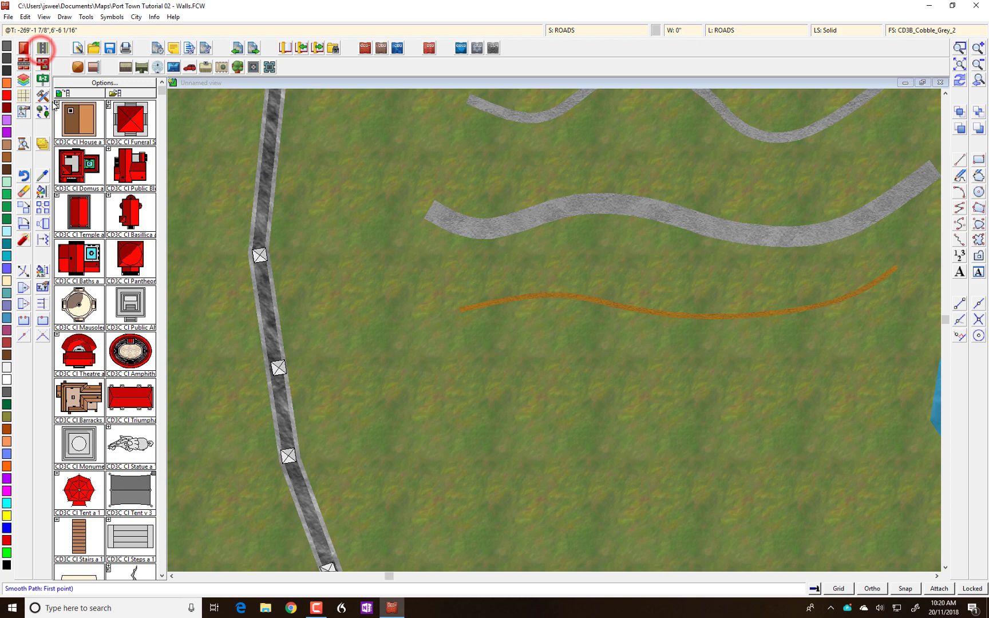
pyautogui.rightClick(43, 48)
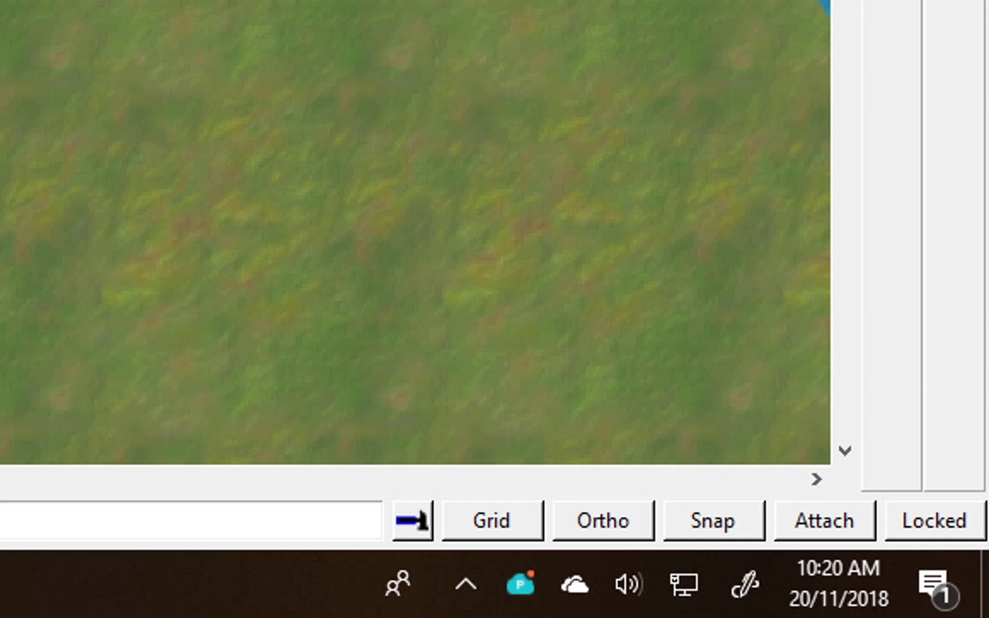
pyautogui.click(843, 536)
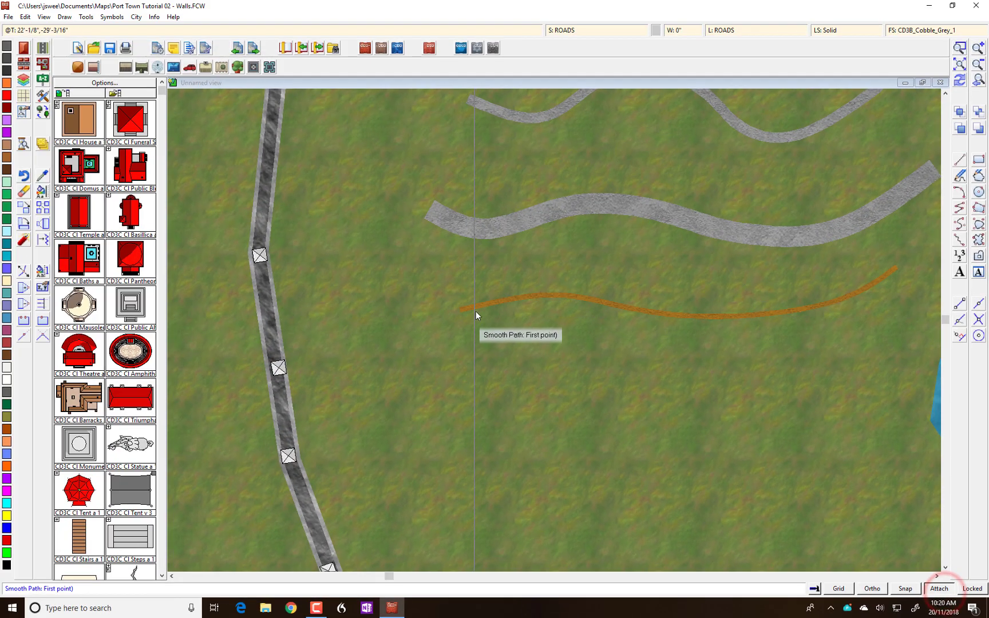
# - Draw a grey road looping from the orange road's west end up to the top road's end
pyautogui.click(432, 360)
pyautogui.click(375, 289)
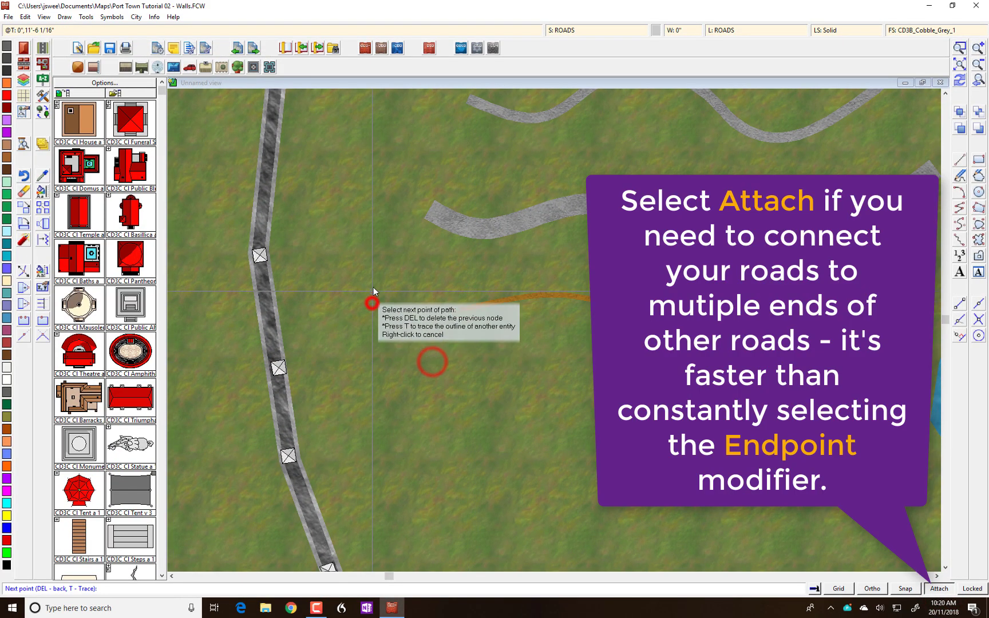
pyautogui.click(370, 245)
pyautogui.click(356, 223)
pyautogui.click(368, 183)
pyautogui.click(419, 121)
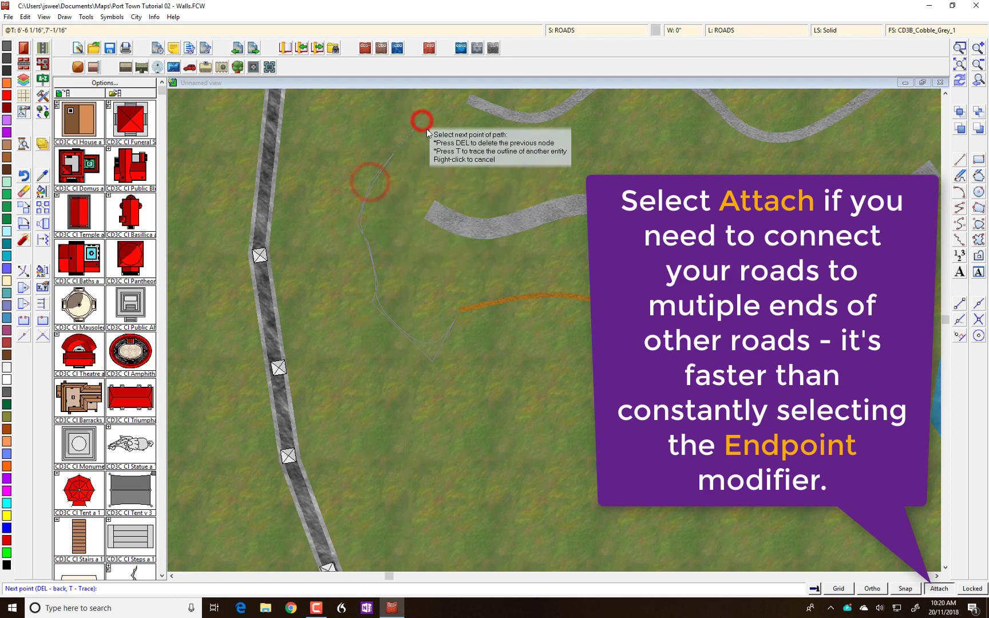
pyautogui.click(481, 104)
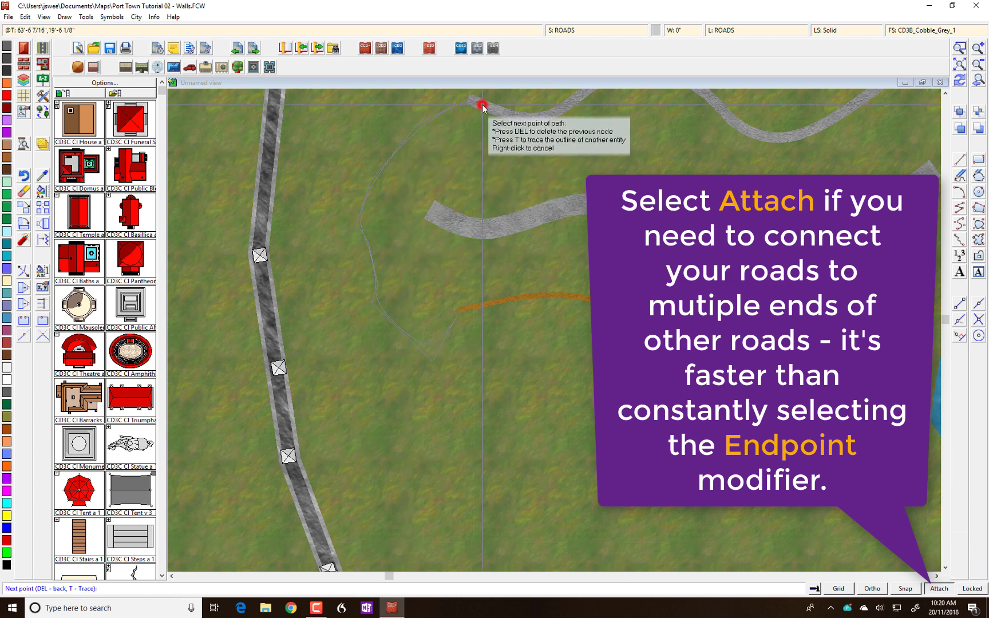
pyautogui.rightClick(481, 104)
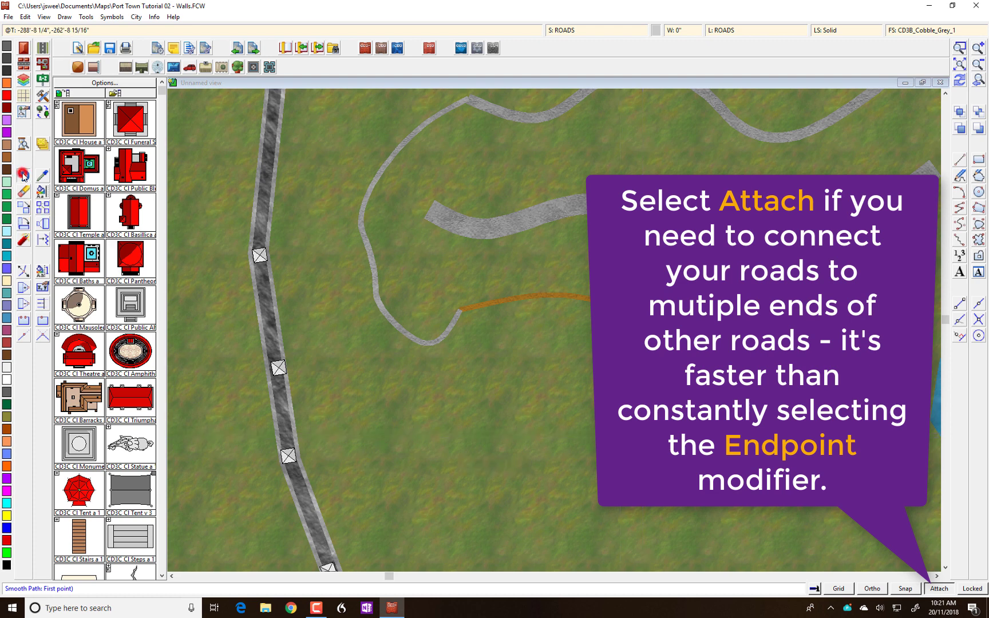
# - Undo the grey connector road and choose the Road, Dirt 5' style
pyautogui.click(23, 175)
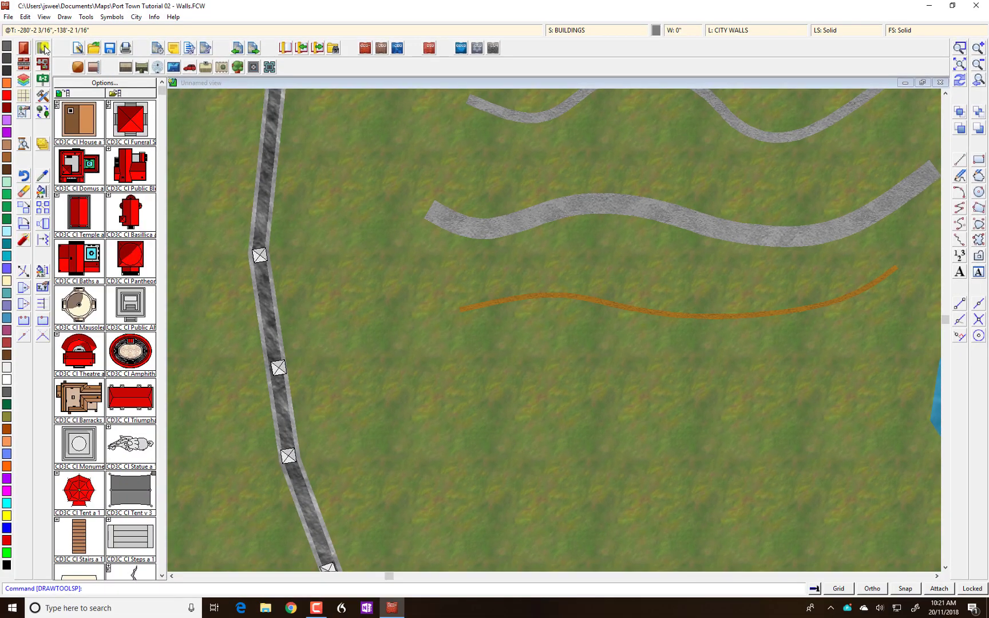
pyautogui.click(44, 48)
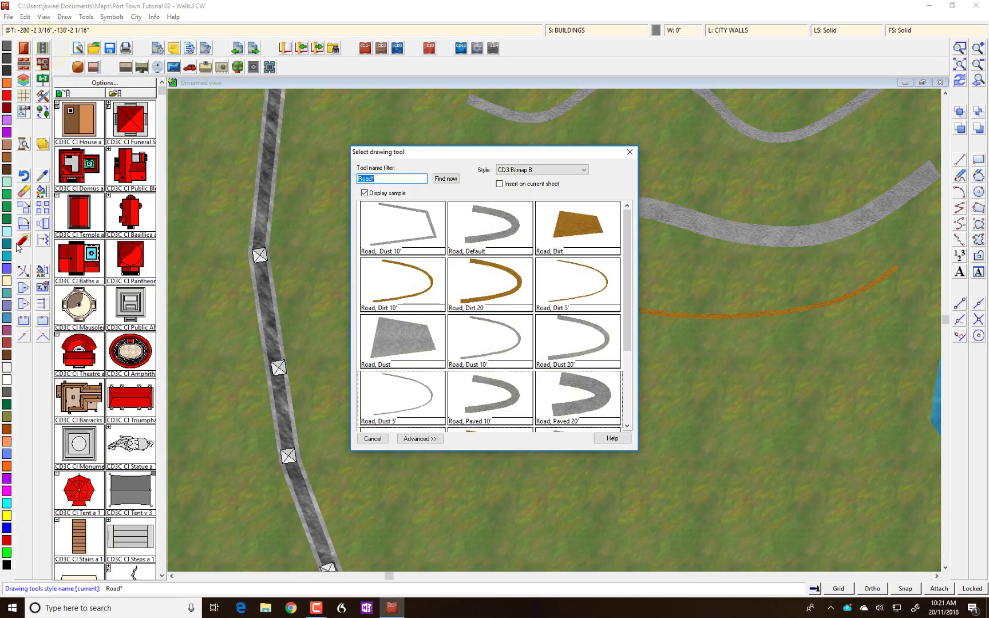
pyautogui.click(573, 283)
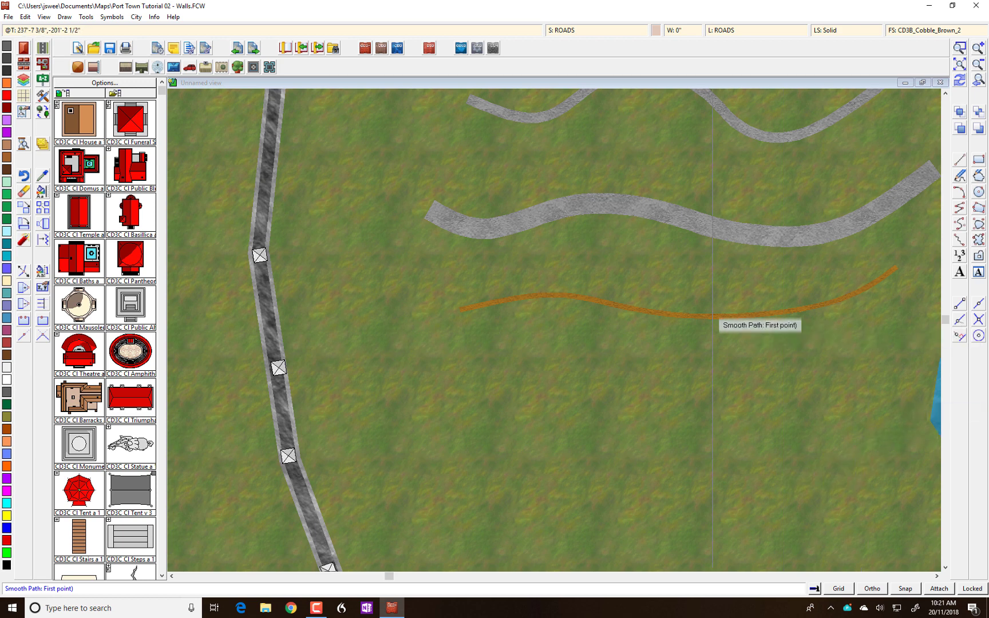
# - Draw a short dirt branch down from the orange road's middle, then end the command
pyautogui.click(678, 309)
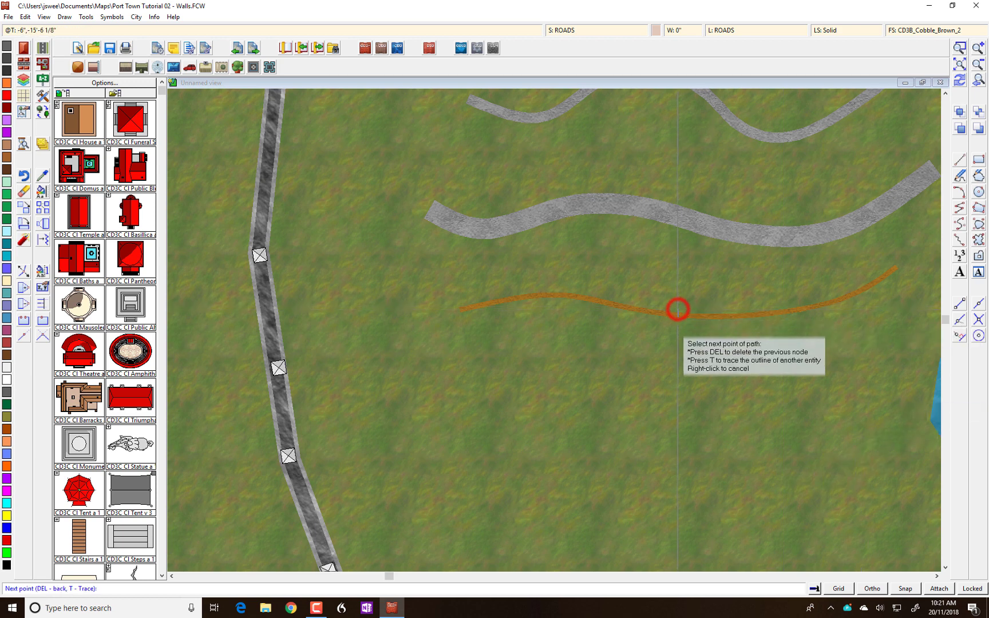
pyautogui.click(647, 334)
pyautogui.rightClick(650, 361)
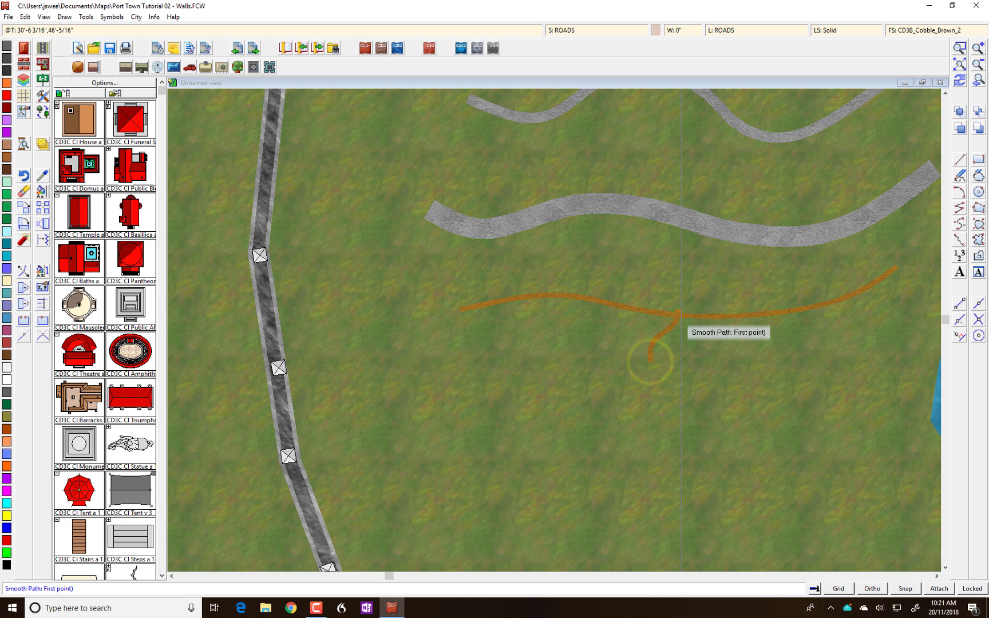
pyautogui.rightClick(681, 310)
# - Reselect Road, Dirt 5' and draw a branch from the orange road curving southwest
pyautogui.rightClick(623, 349)
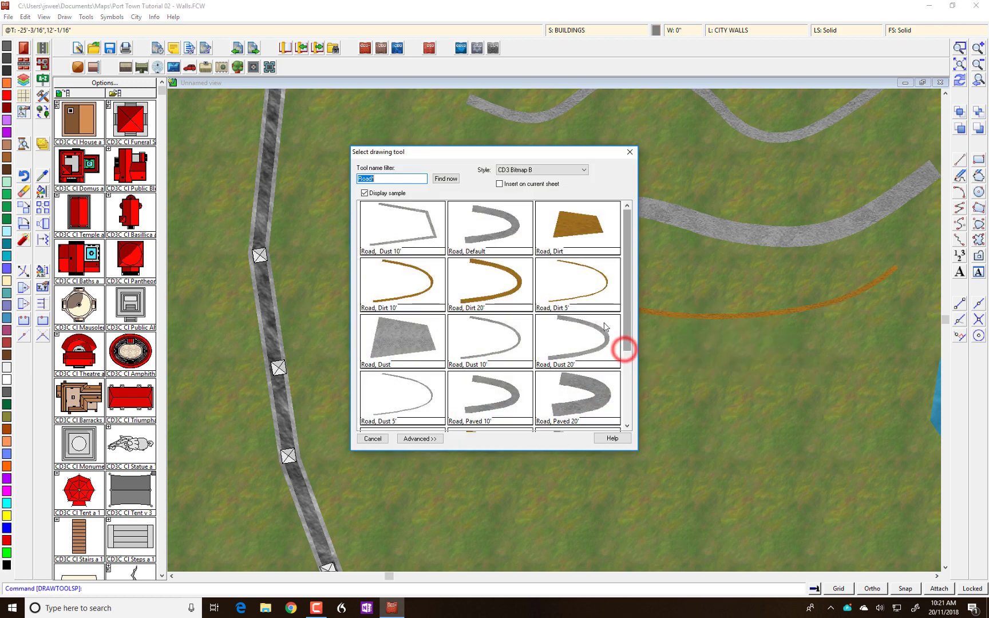
pyautogui.click(585, 281)
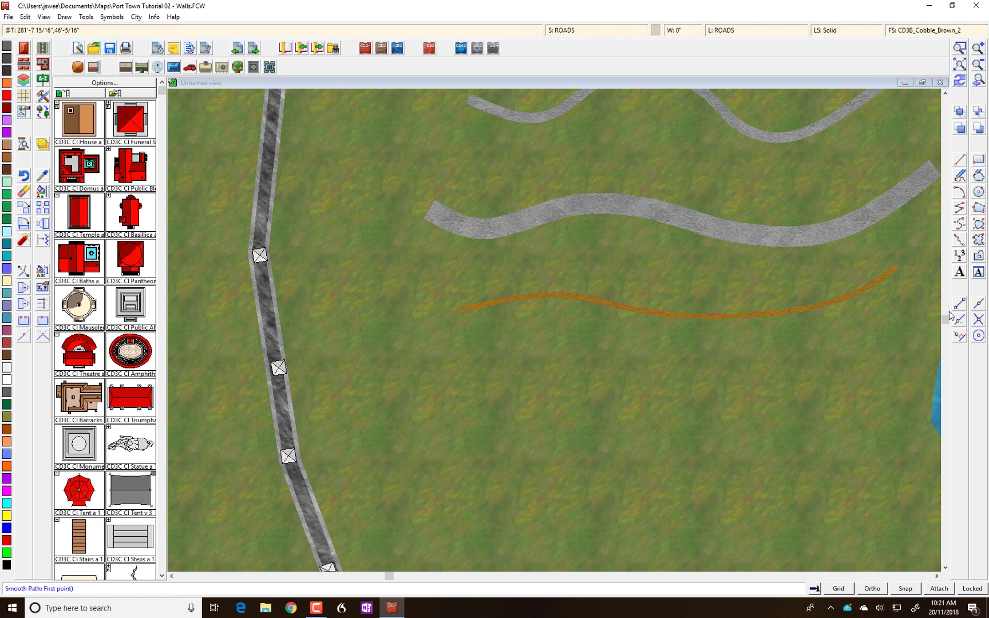
pyautogui.click(647, 311)
pyautogui.click(706, 342)
pyautogui.click(616, 416)
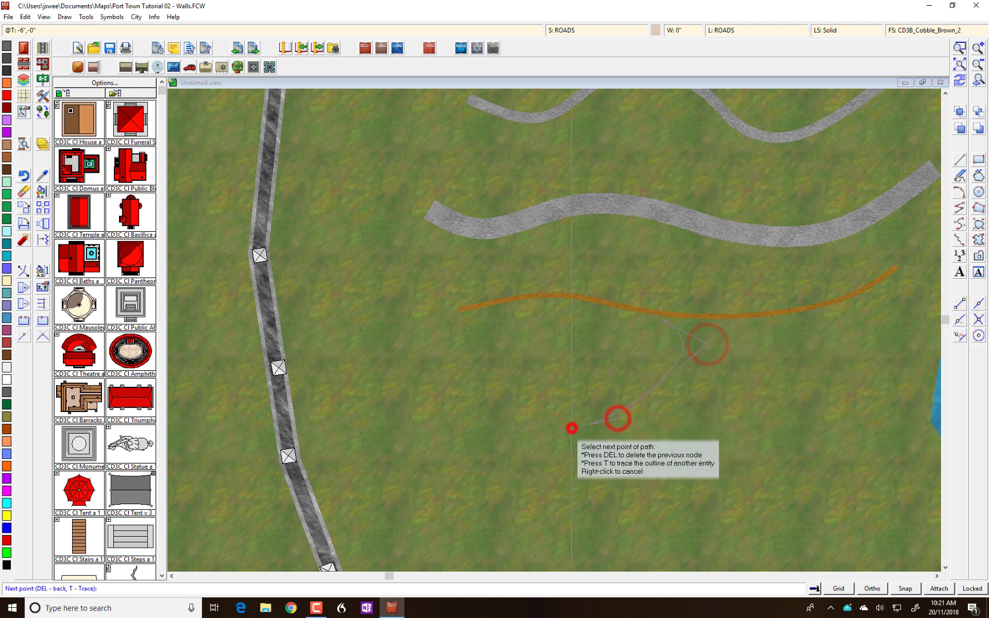
pyautogui.click(570, 428)
pyautogui.rightClick(570, 428)
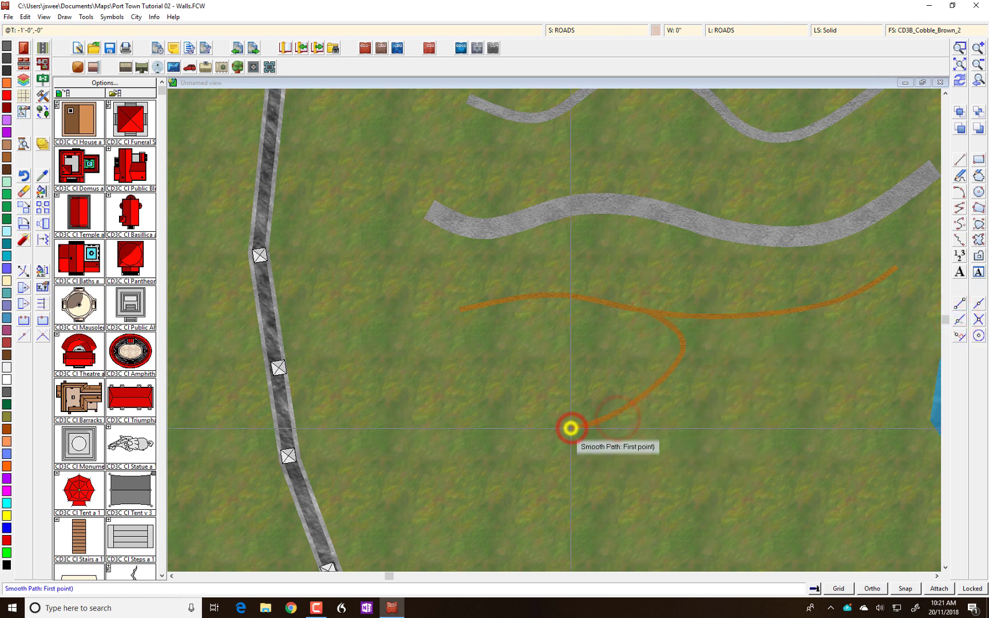
# - Draw a dirt branch from the orange road up to join the grey road, then begin another
pyautogui.click(753, 314)
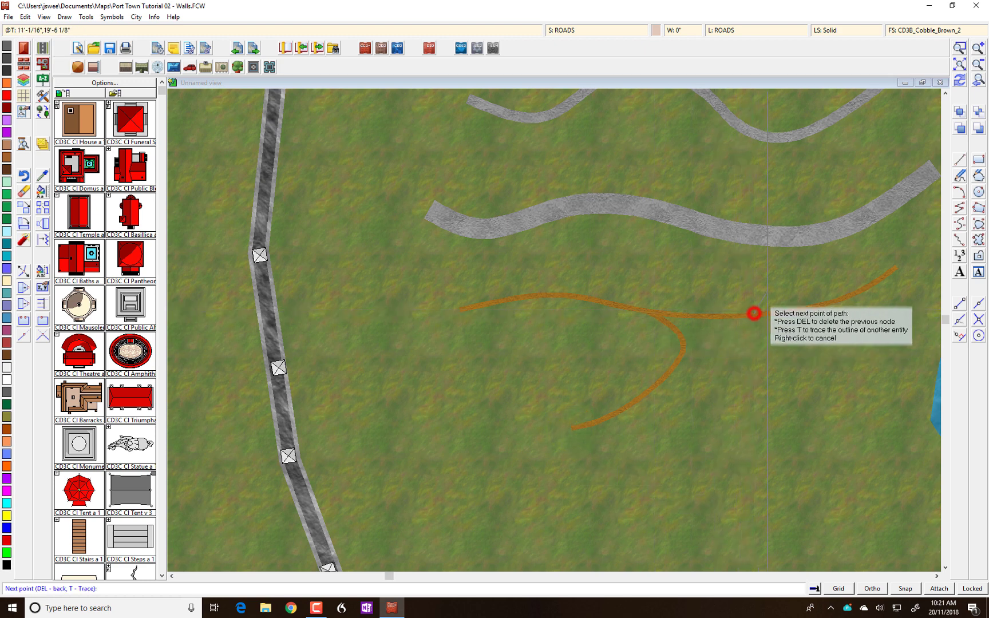
pyautogui.click(771, 274)
pyautogui.click(721, 253)
pyautogui.click(638, 238)
pyautogui.rightClick(638, 238)
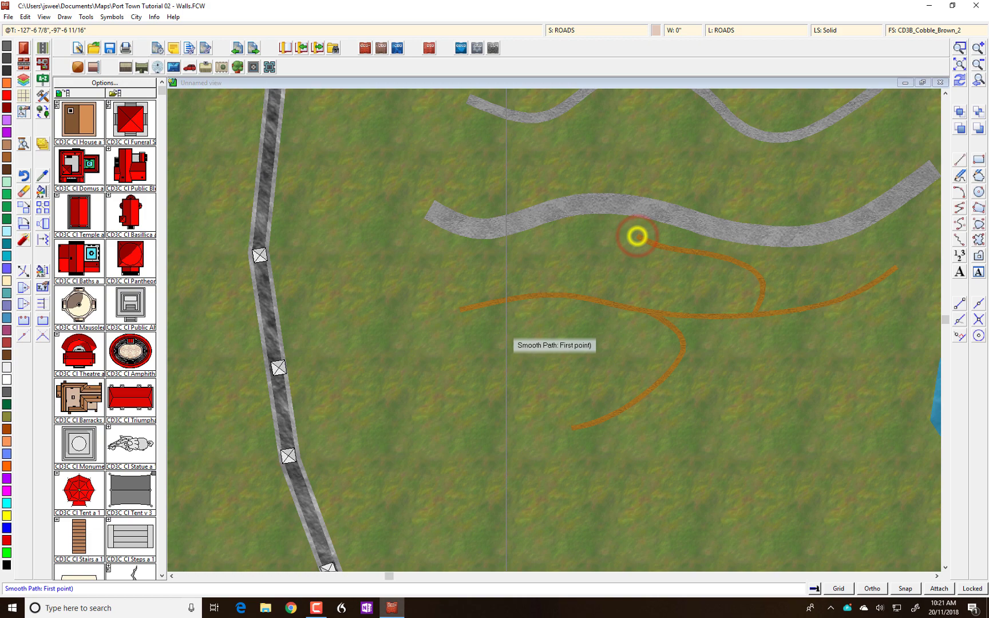
pyautogui.click(794, 313)
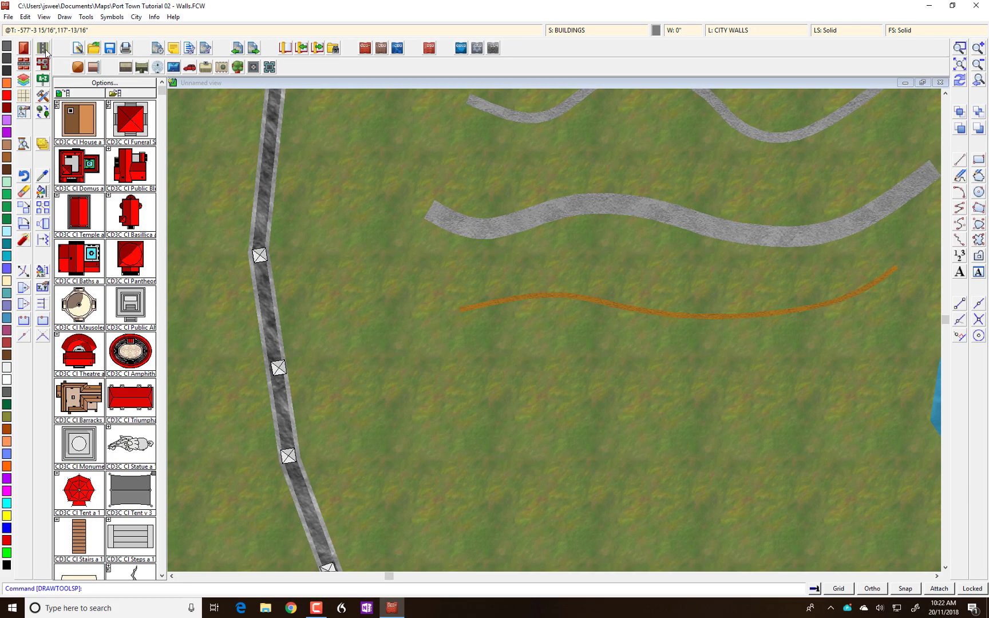
pyautogui.click(43, 49)
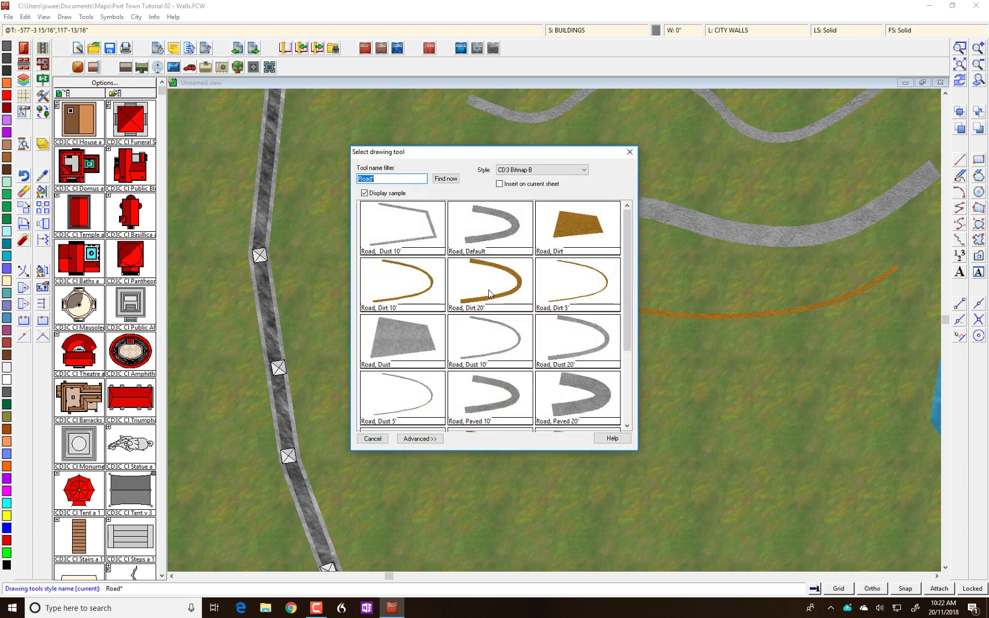
pyautogui.doubleClick(574, 296)
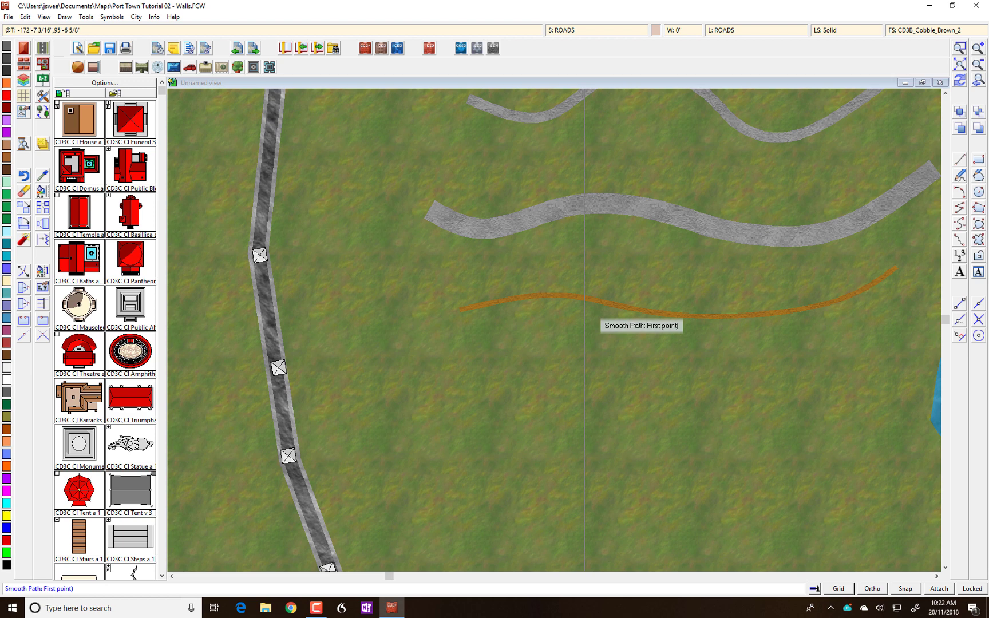
pyautogui.click(664, 323)
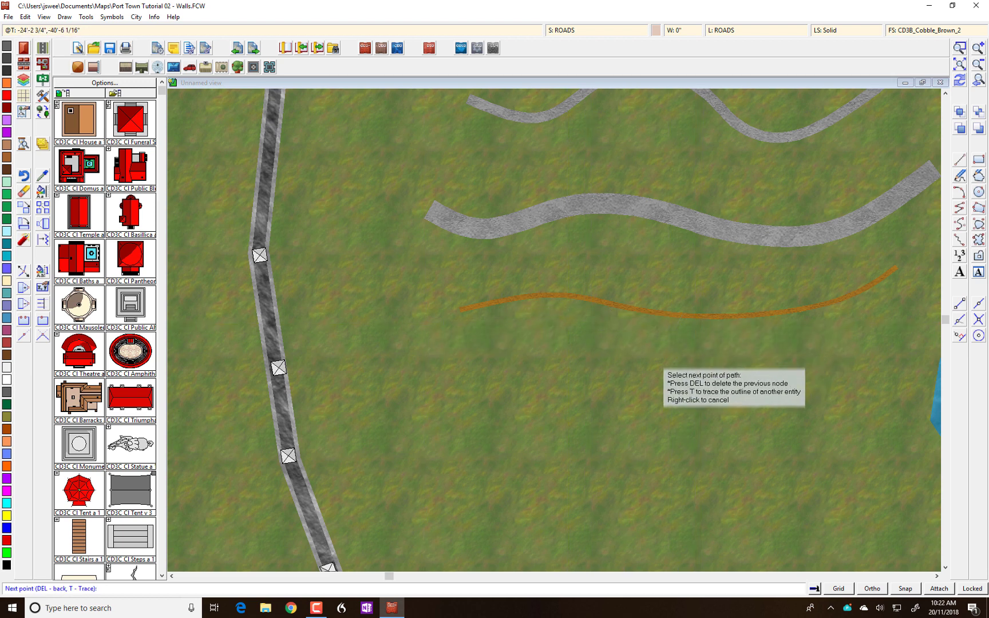
pyautogui.click(596, 353)
pyautogui.click(570, 407)
pyautogui.click(580, 442)
pyautogui.rightClick(579, 442)
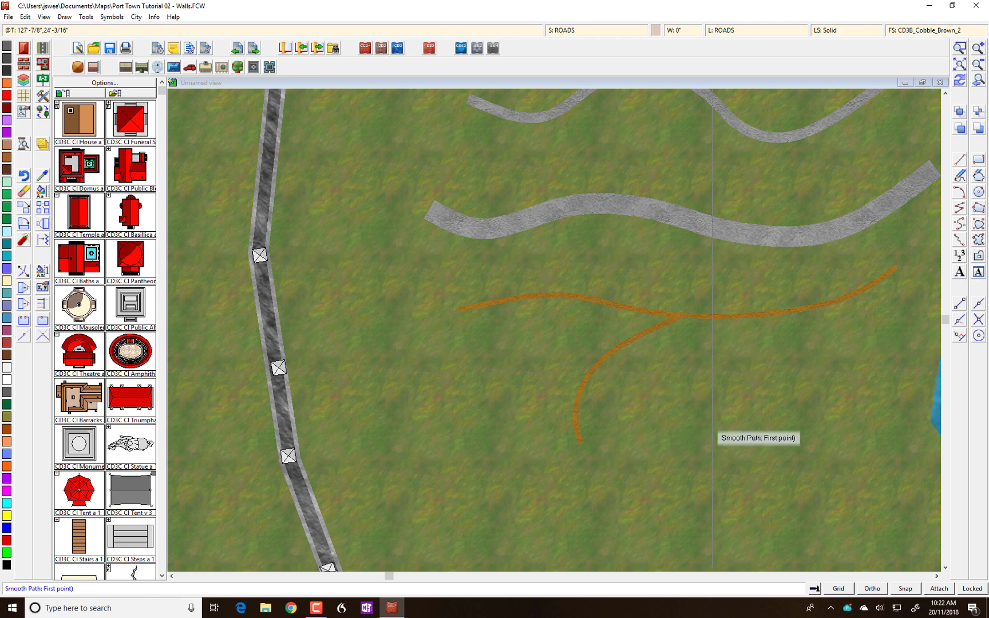
pyautogui.hotkey('ctrl', 'z')
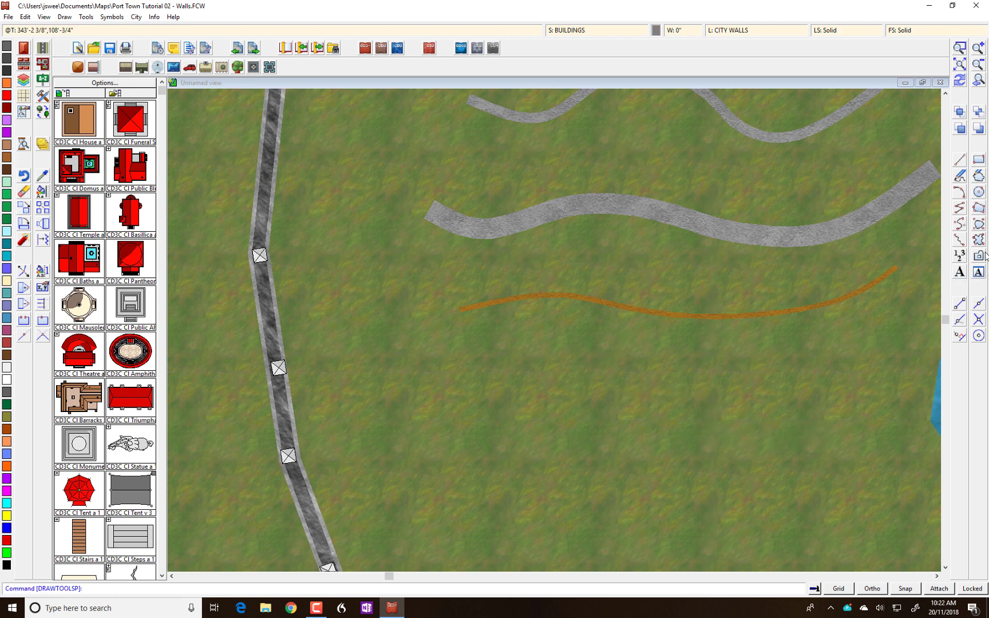
pyautogui.click(43, 49)
pyautogui.doubleClick(586, 283)
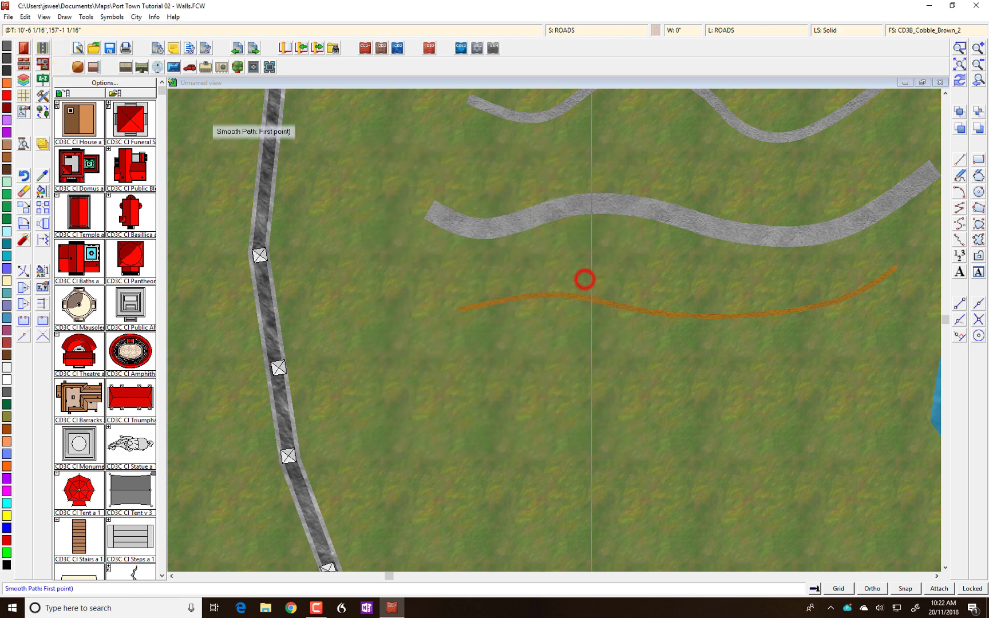
pyautogui.click(981, 308)
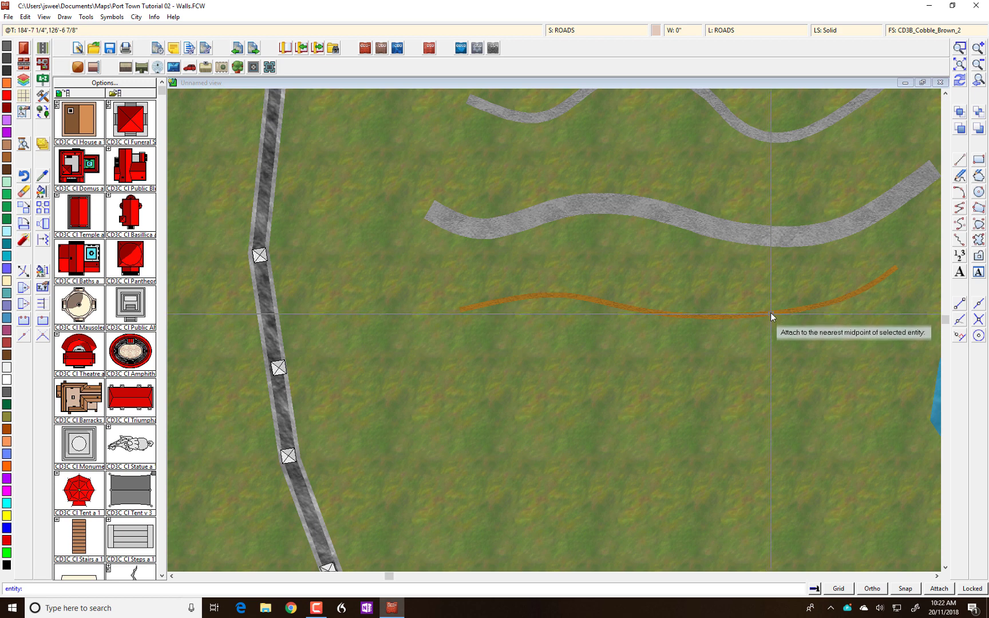
pyautogui.click(770, 313)
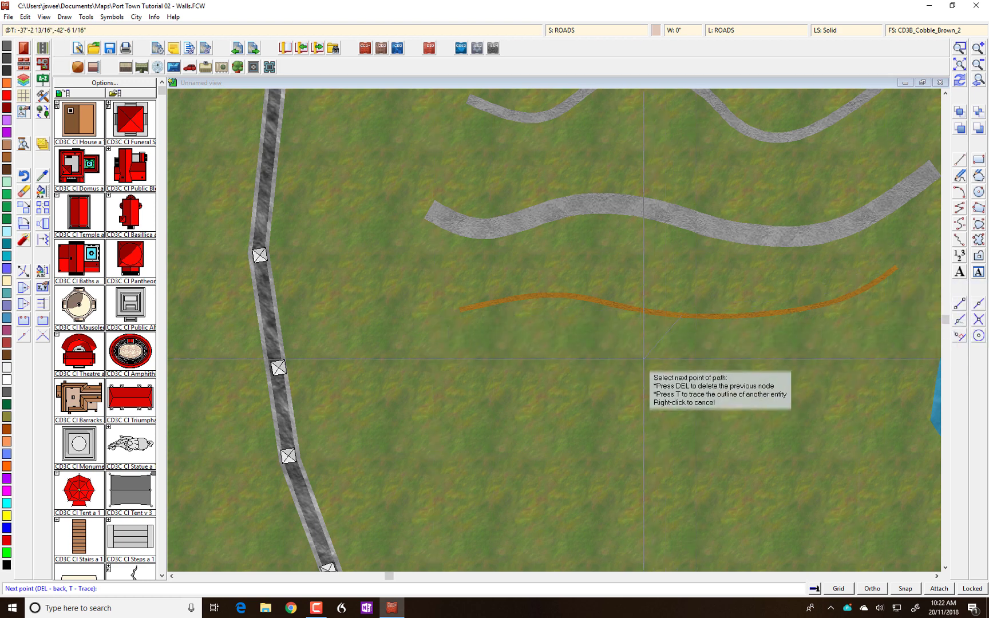
pyautogui.click(611, 358)
pyautogui.click(605, 412)
pyautogui.click(659, 457)
pyautogui.rightClick(658, 457)
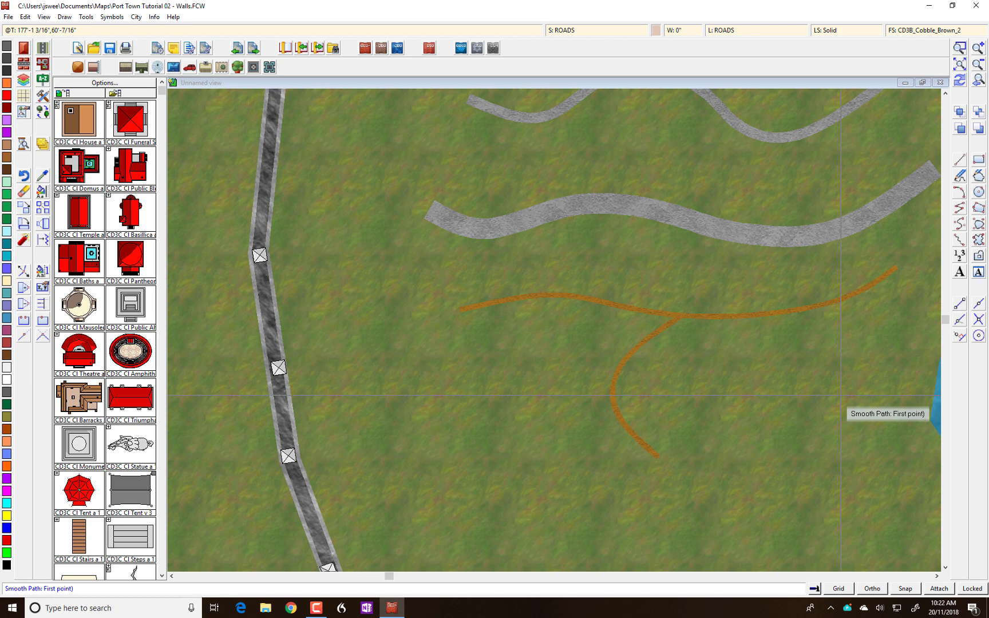
pyautogui.hotkey('ctrl', 'z')
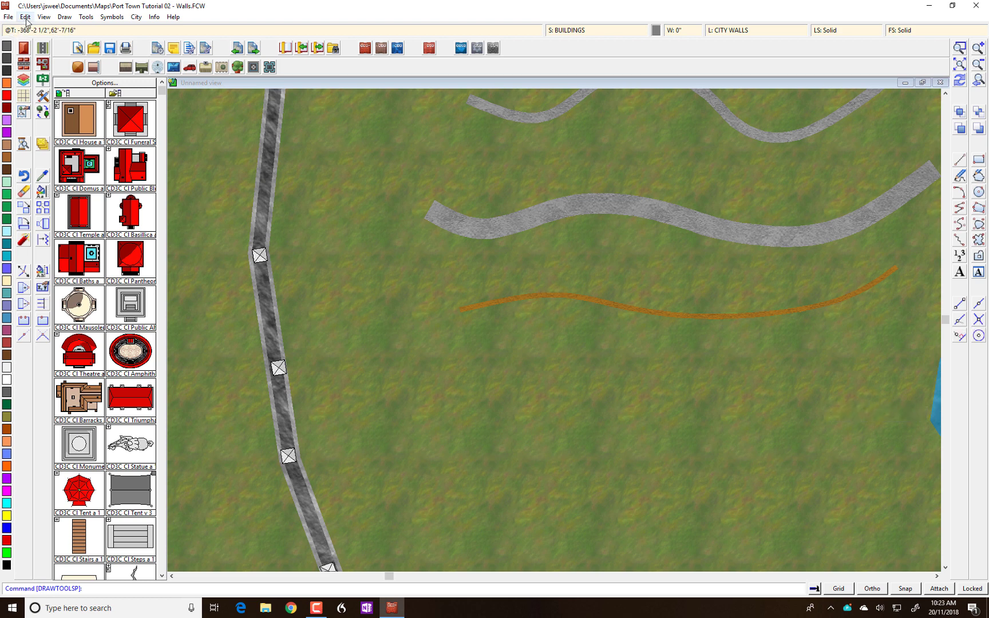
# - Choose Road, Dirt 5' and draw a branch from the orange path curving down the map
pyautogui.click(43, 48)
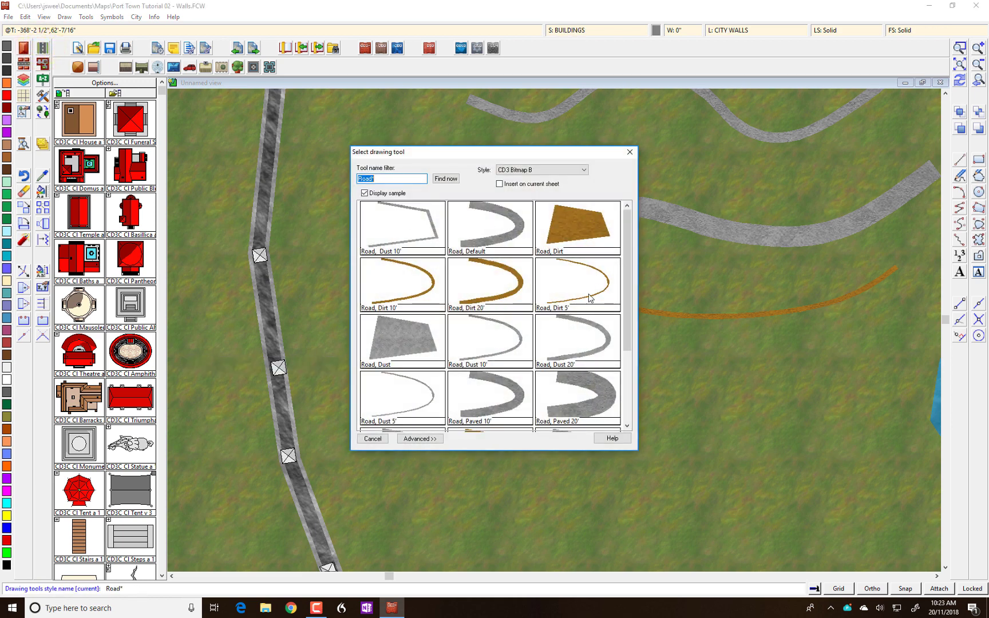
pyautogui.doubleClick(591, 298)
pyautogui.click(957, 318)
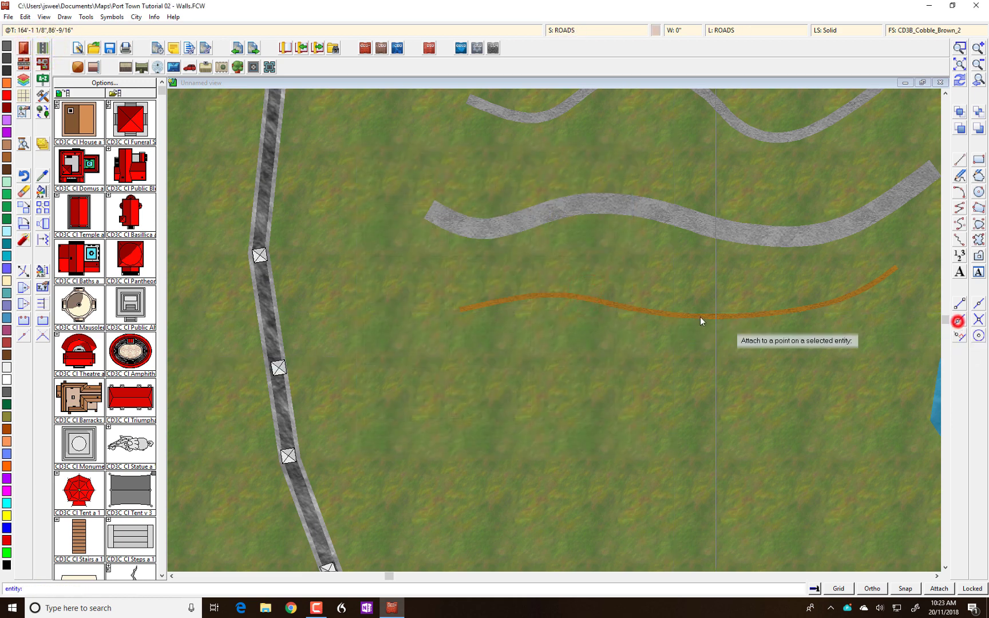
pyautogui.click(697, 316)
pyautogui.click(629, 391)
pyautogui.click(625, 442)
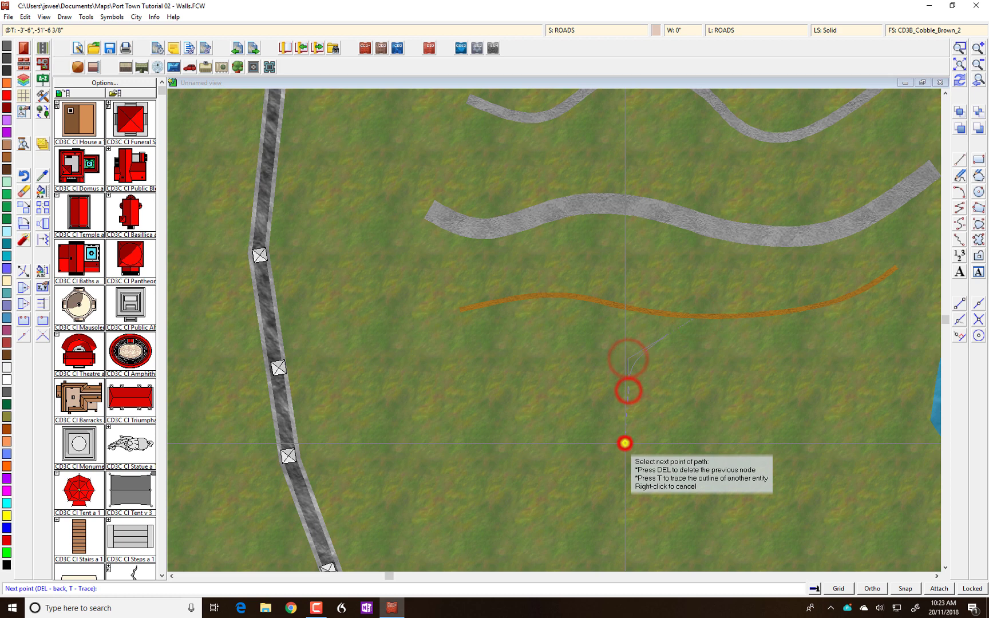
pyautogui.rightClick(625, 442)
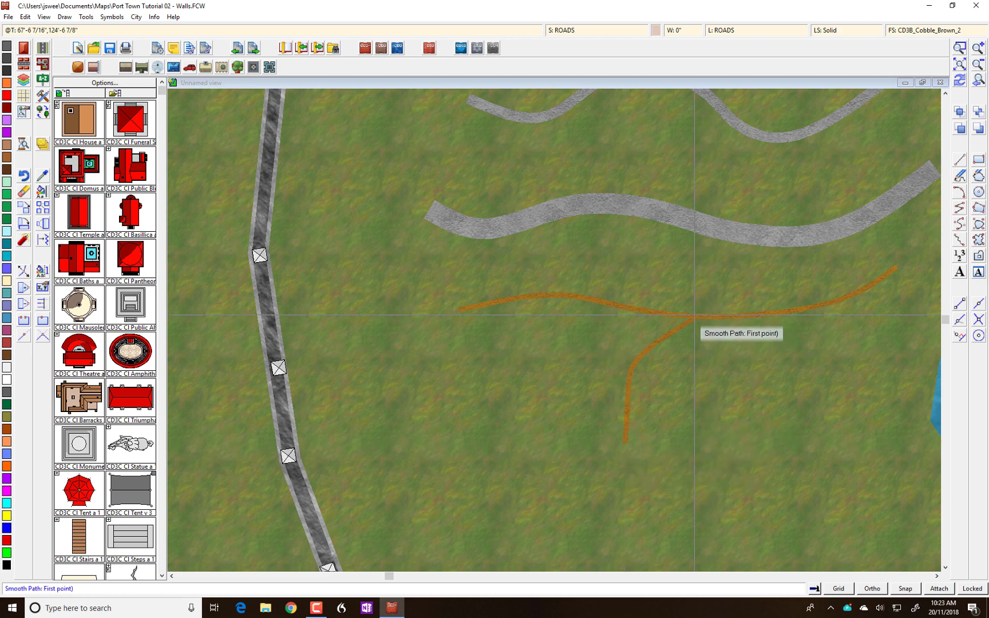
# - Draw another dirt branch starting at the paths' intersection and running down the map
pyautogui.click(42, 47)
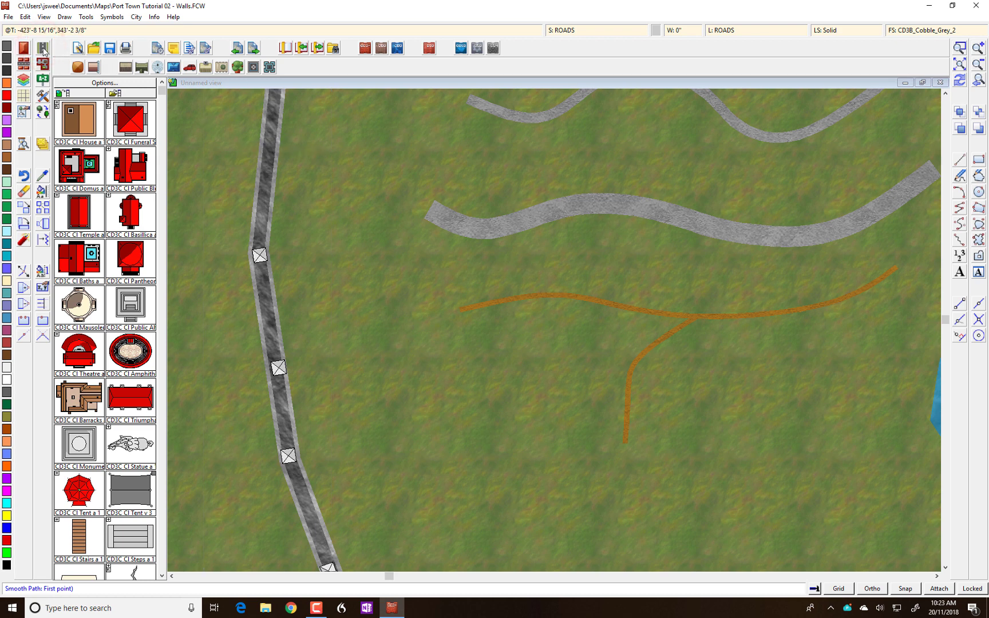
pyautogui.rightClick(44, 50)
pyautogui.click(591, 286)
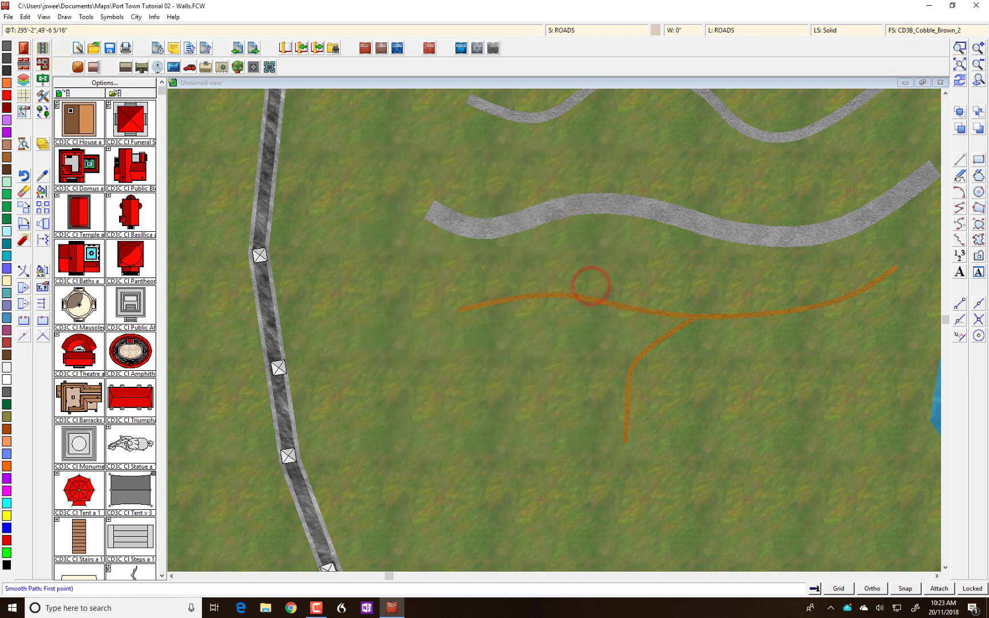
pyautogui.click(701, 312)
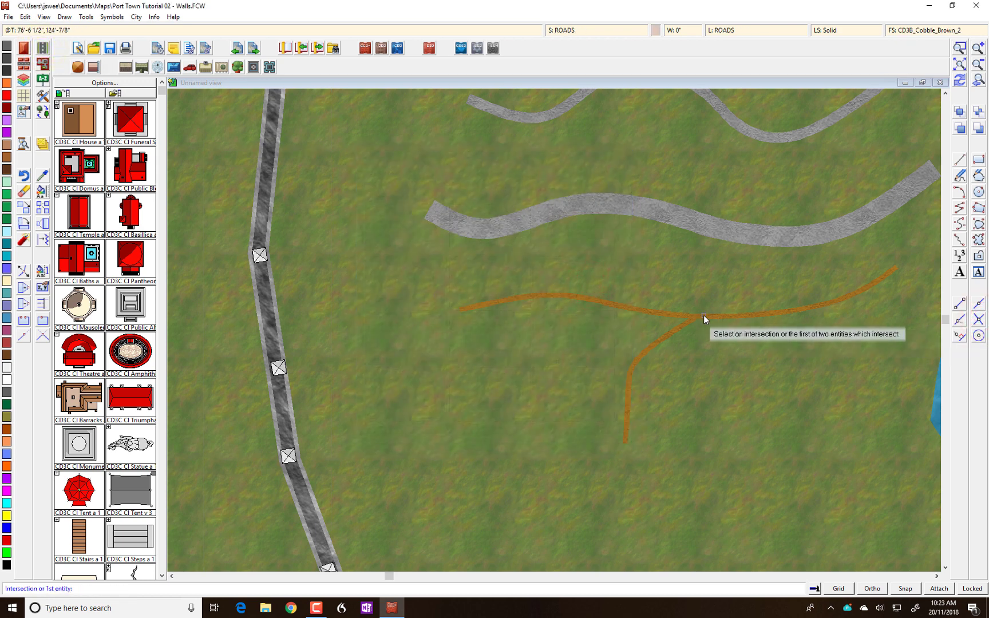
pyautogui.click(703, 314)
pyautogui.click(686, 421)
pyautogui.rightClick(691, 430)
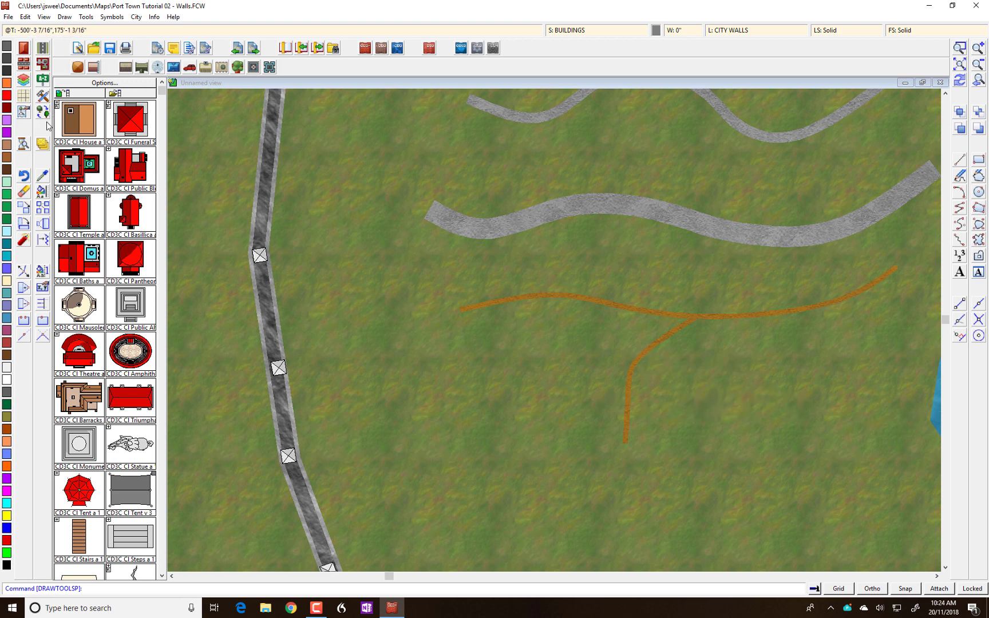
# - Erase the southwest dirt branch road and redraw the map
pyautogui.click(23, 194)
pyautogui.click(618, 331)
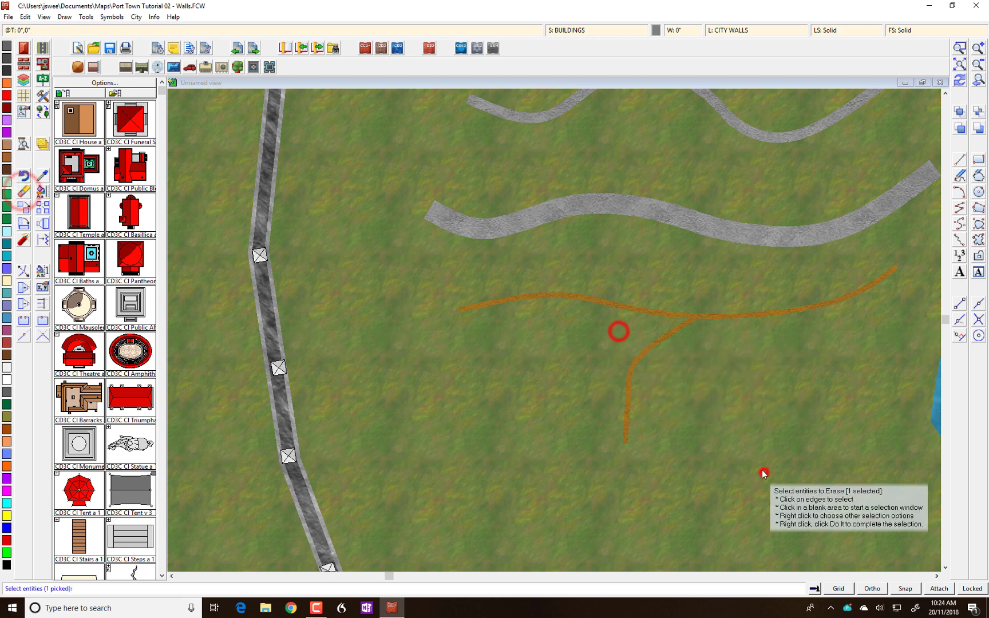
pyautogui.rightClick(761, 465)
pyautogui.click(742, 456)
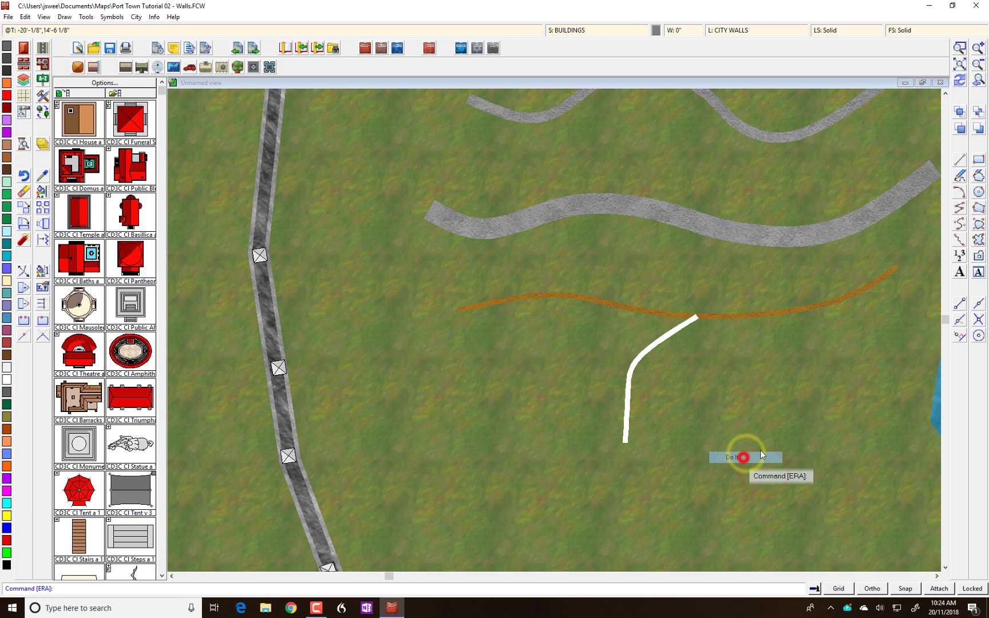
pyautogui.click(959, 81)
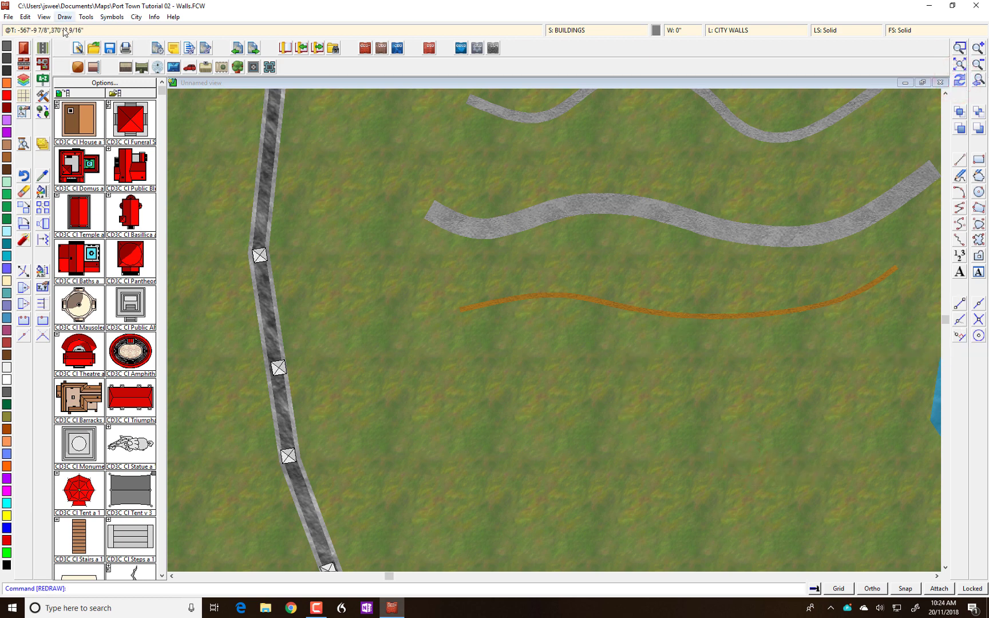
# - Draw a winding S-shaped branch up from below in the Road, Dirt 5' style
pyautogui.click(43, 48)
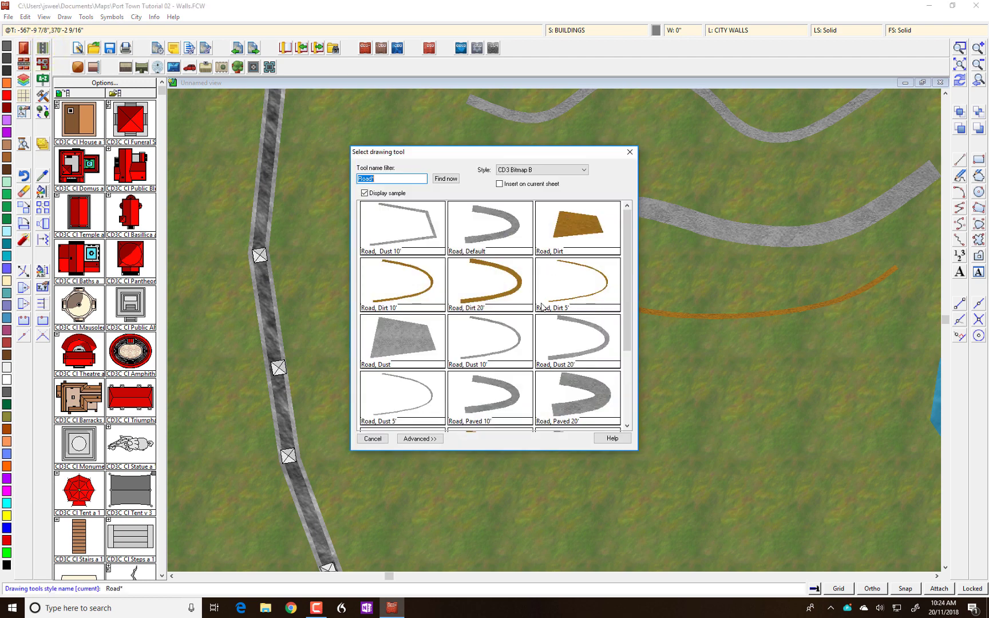
pyautogui.doubleClick(592, 286)
pyautogui.click(678, 448)
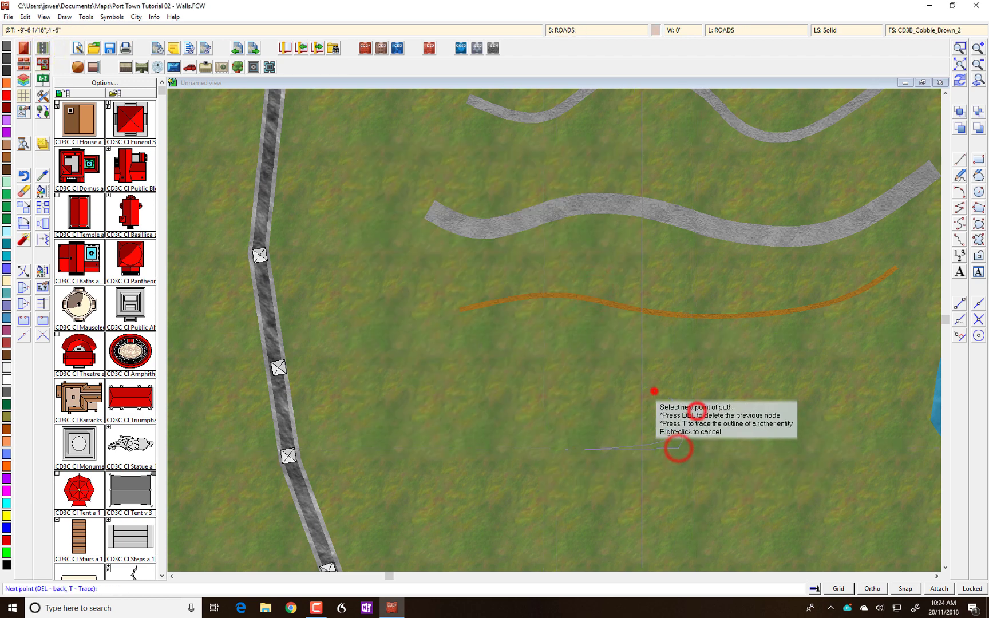
pyautogui.click(596, 370)
pyautogui.click(646, 339)
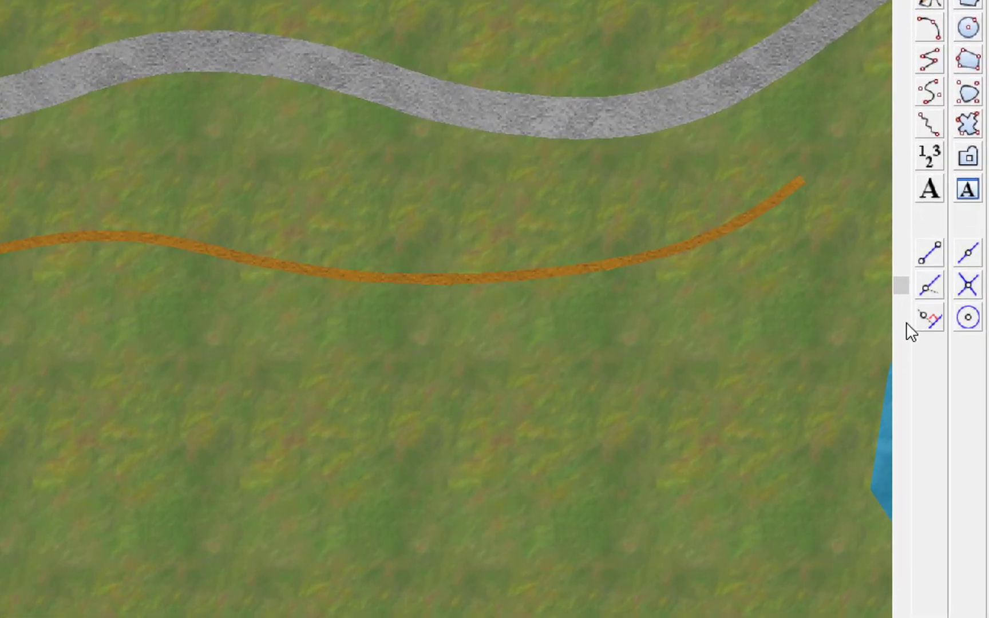
# - End the branch perpendicular to the orange path and finish the road
pyautogui.click(922, 318)
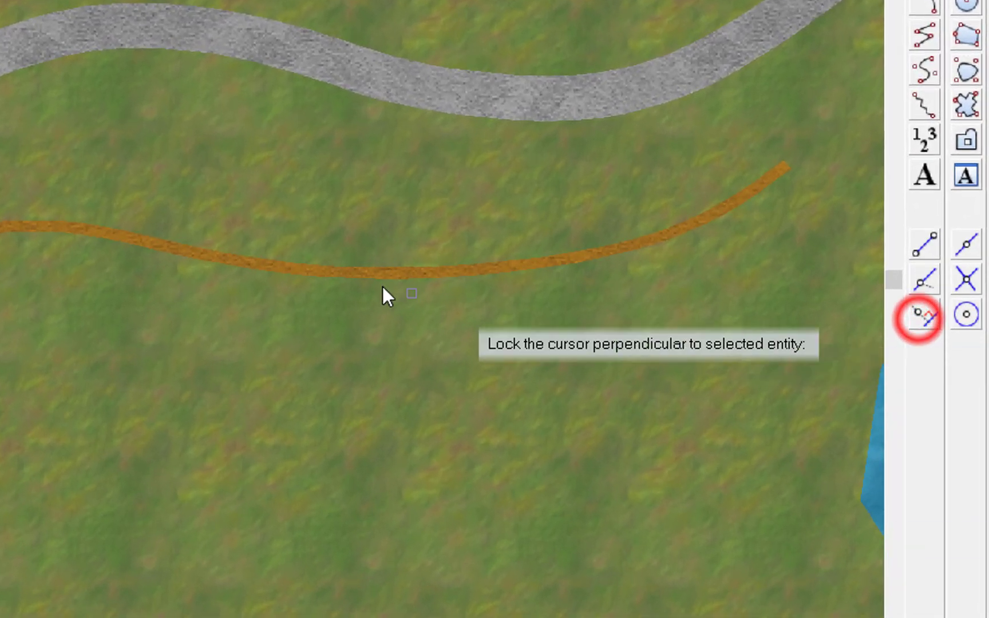
pyautogui.click(287, 265)
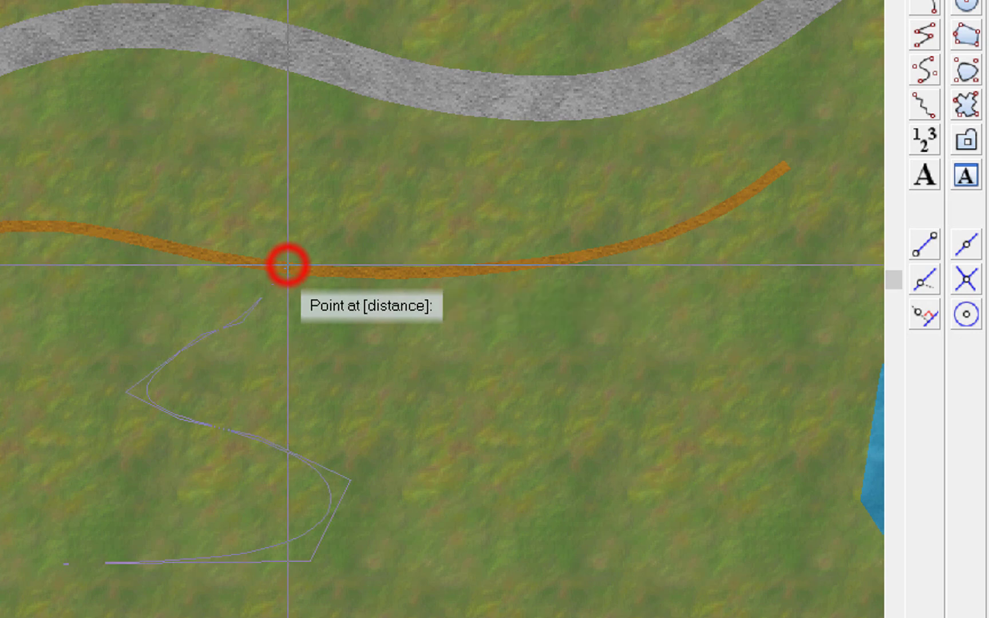
pyautogui.click(254, 264)
pyautogui.rightClick(256, 263)
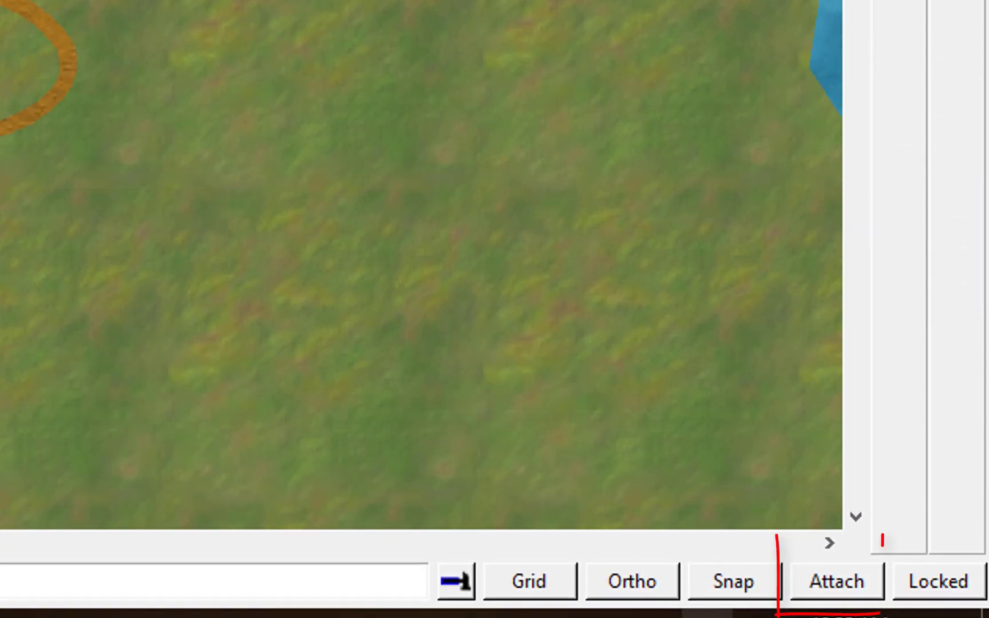
# - Turn on Attach snapping using the status bar buttons
pyautogui.click(858, 590)
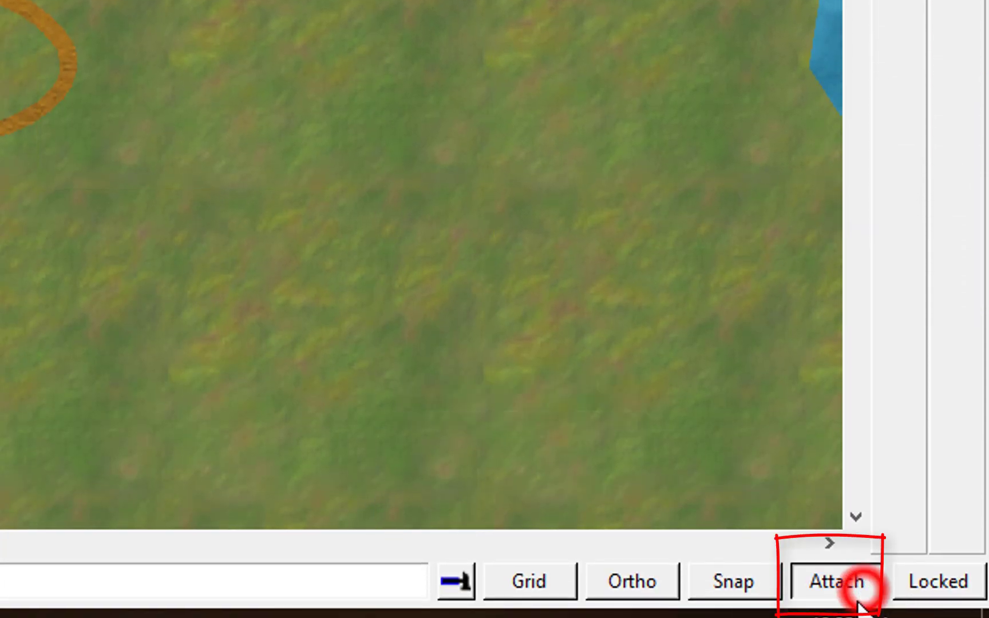
pyautogui.click(836, 592)
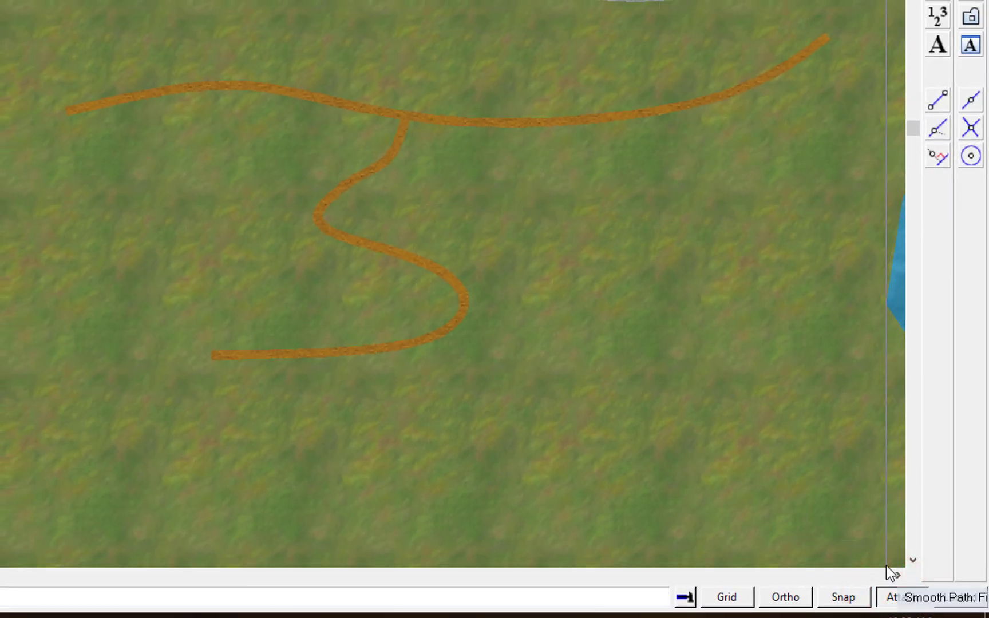
pyautogui.click(896, 597)
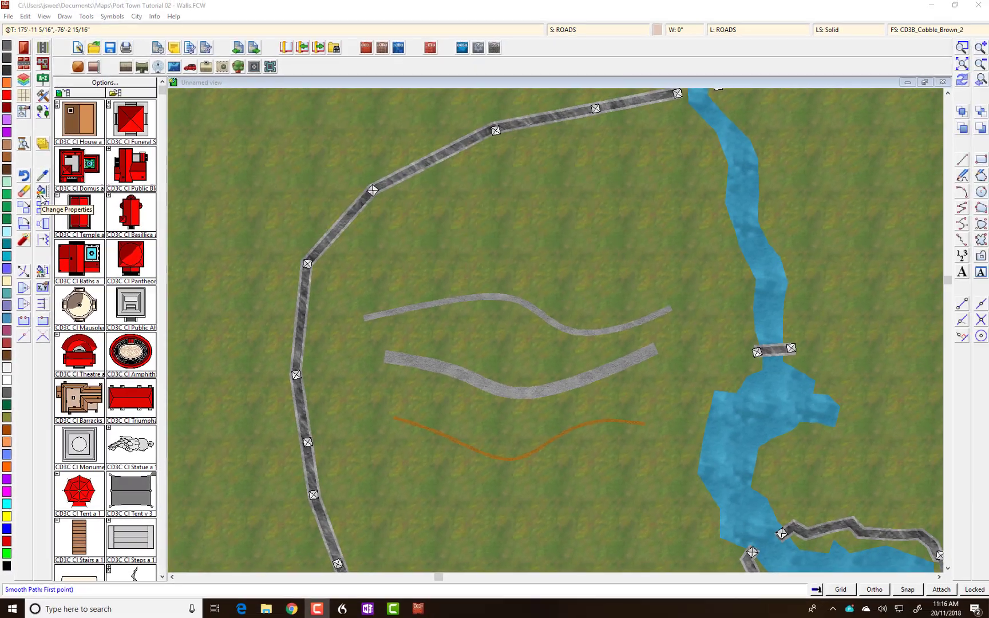
# - Widen the orange curved road to a line width of 25 with Change Properties
pyautogui.click(67, 173)
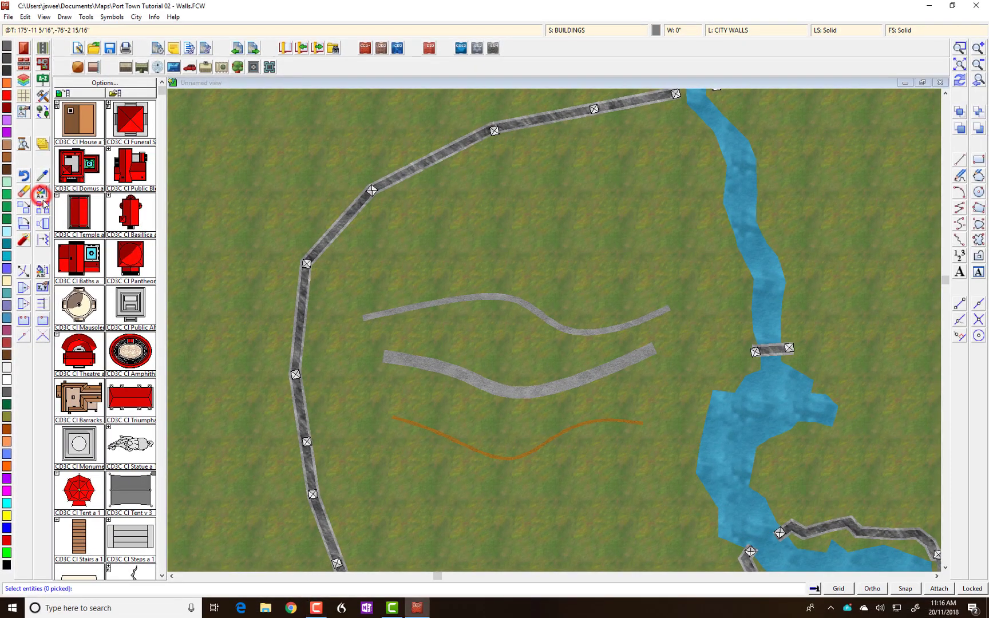
pyautogui.click(419, 425)
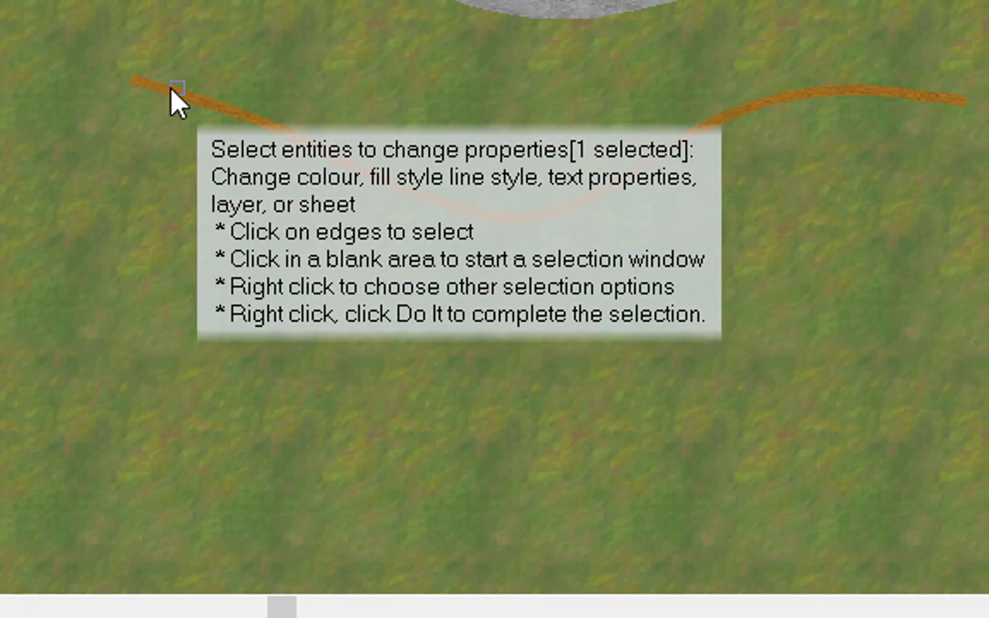
pyautogui.rightClick(227, 184)
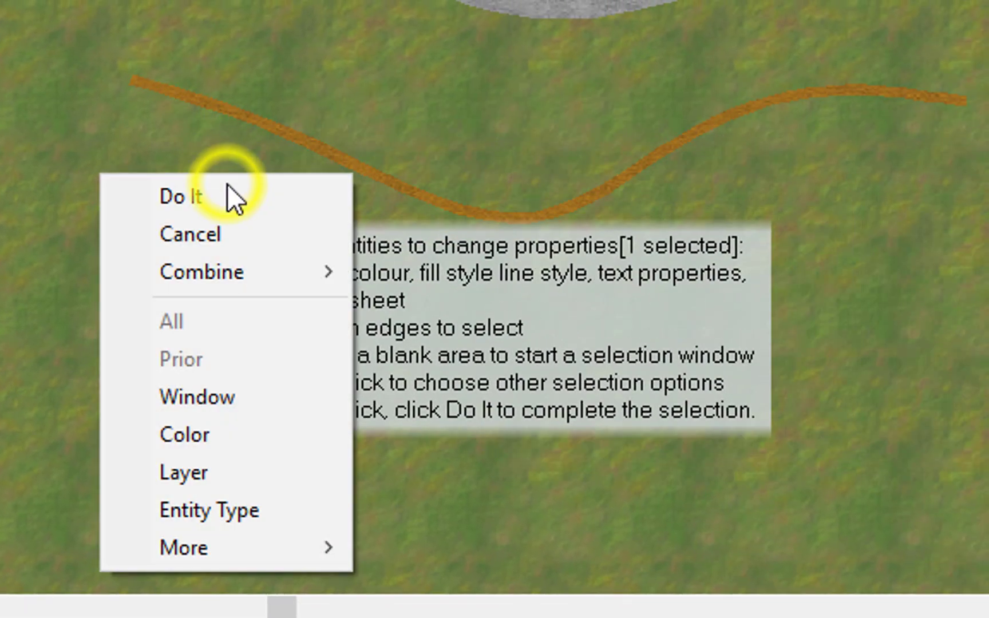
pyautogui.click(227, 198)
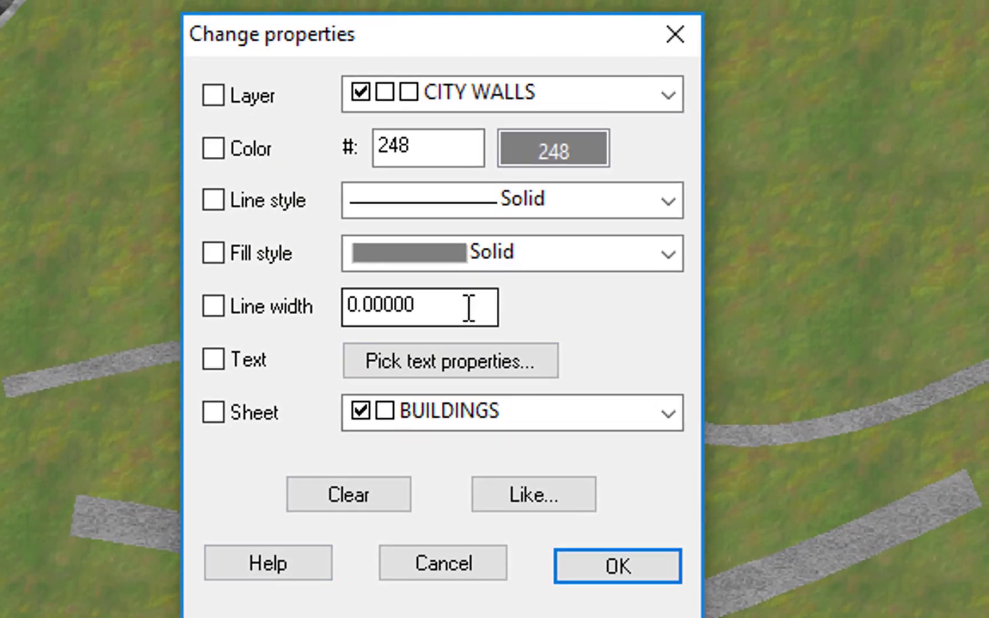
pyautogui.click(467, 307)
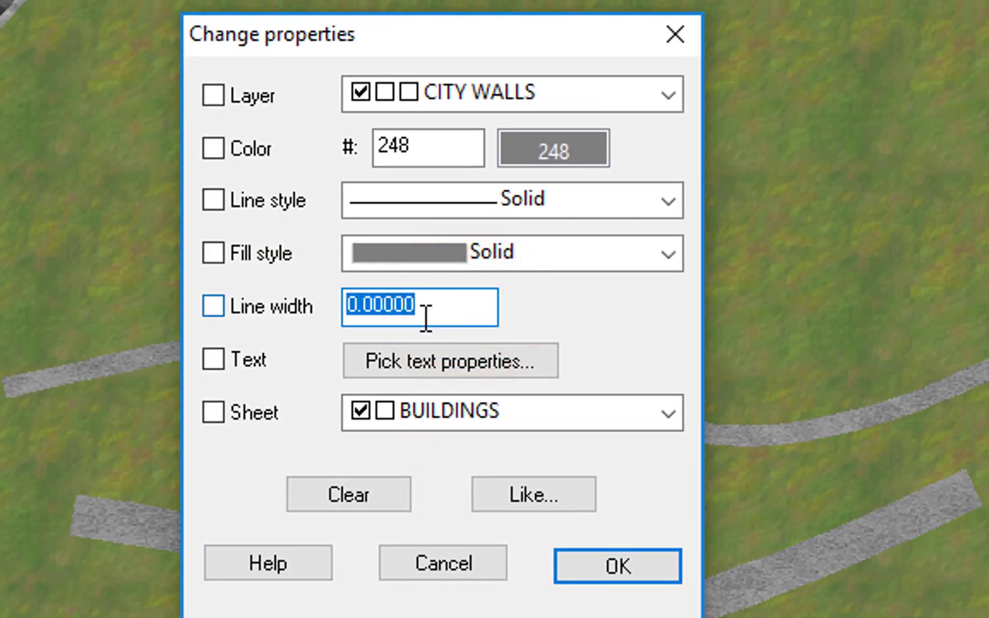
pyautogui.write('25')
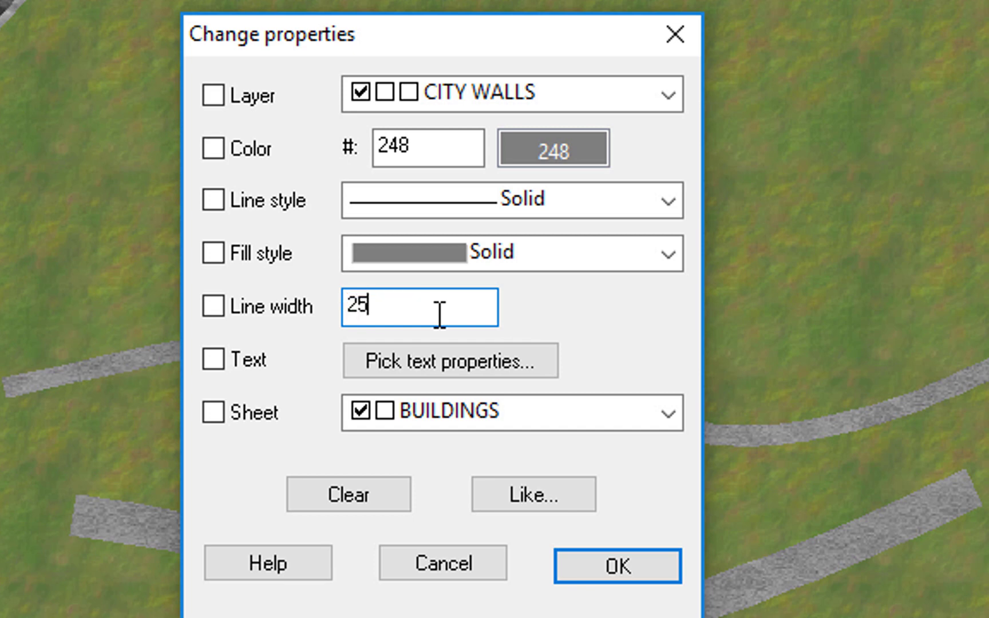
pyautogui.press('Return')
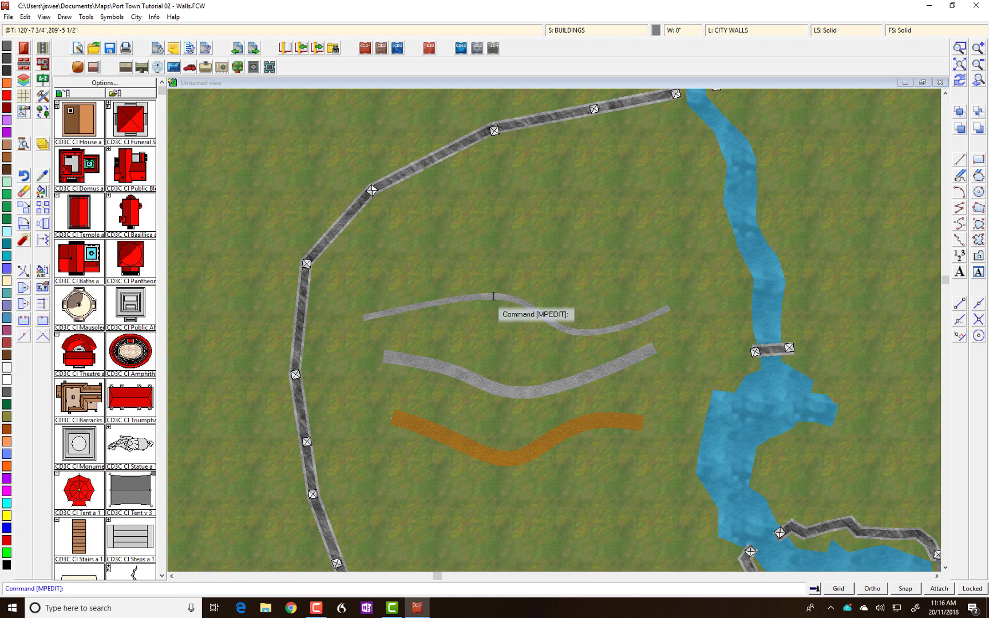
# - Give all three curved roads a 7.5 line width with Change Properties, then redraw
pyautogui.click(43, 191)
pyautogui.click(372, 292)
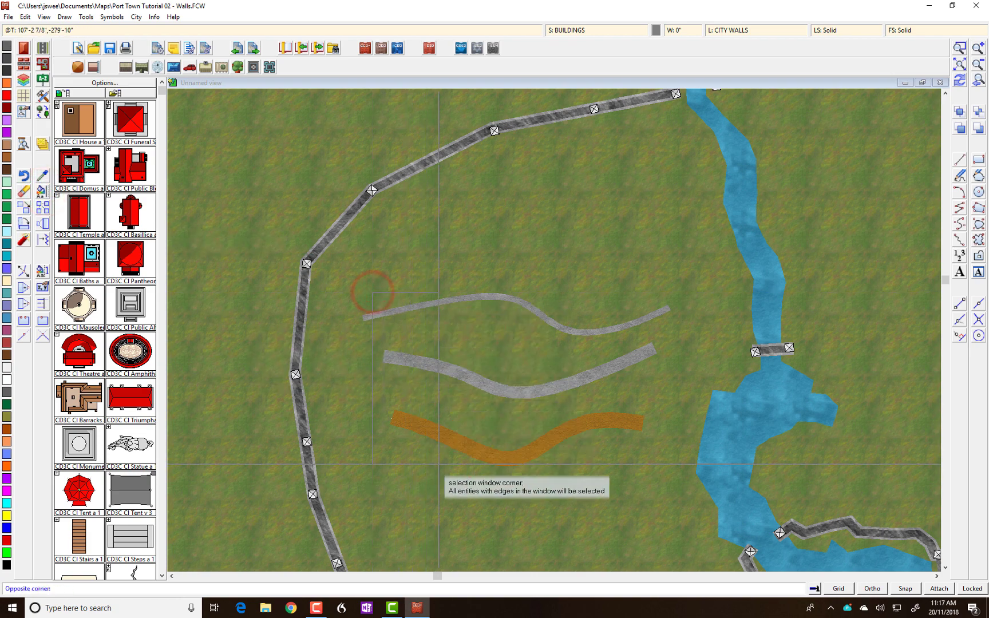
pyautogui.click(438, 465)
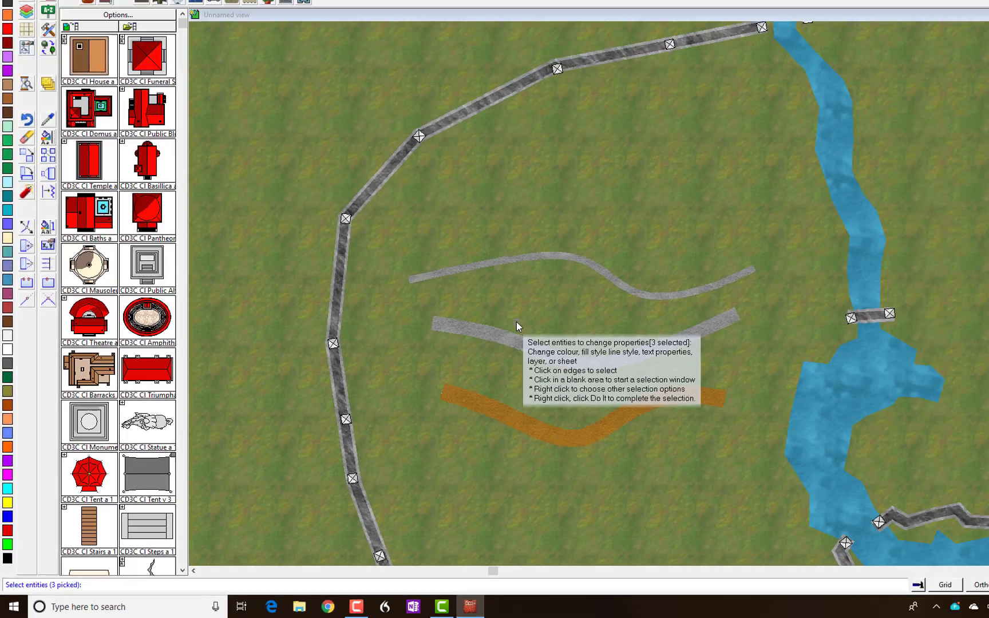
pyautogui.rightClick(516, 321)
pyautogui.click(403, 211)
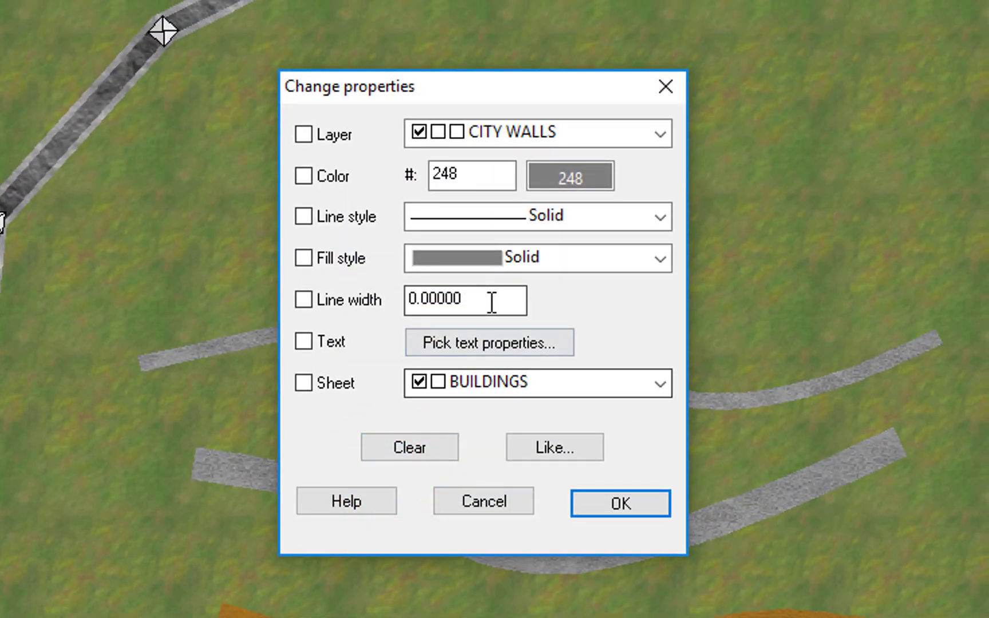
pyautogui.moveTo(489, 302); pyautogui.dragTo(320, 281)
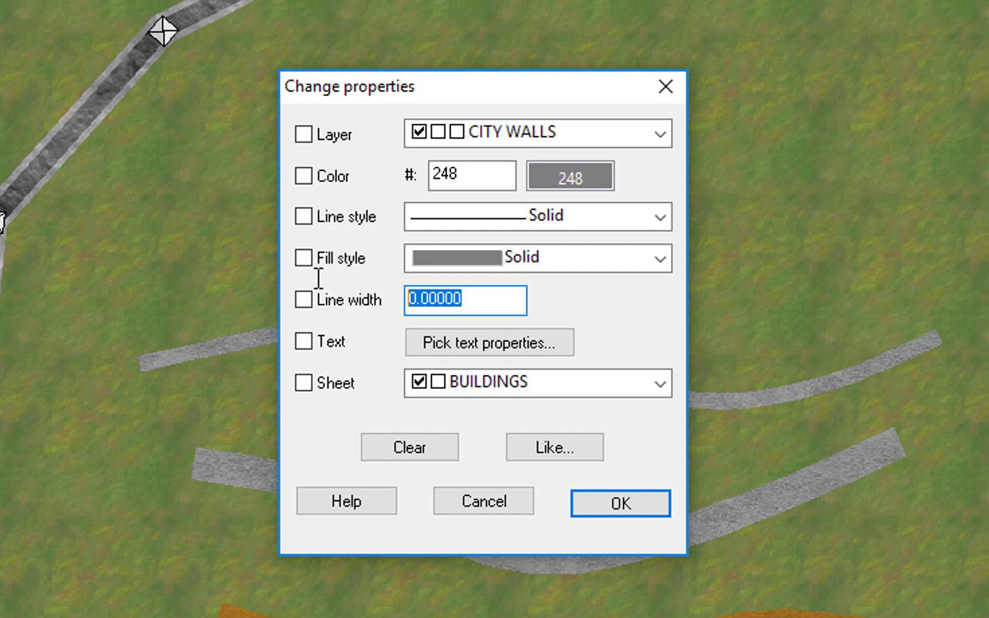
pyautogui.write('7.5')
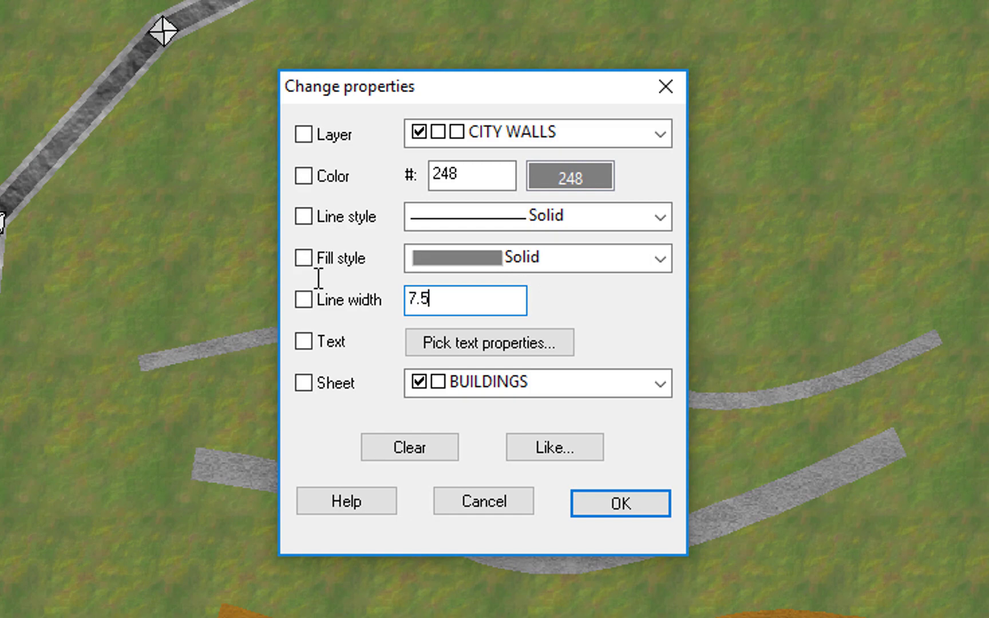
pyautogui.press('Return')
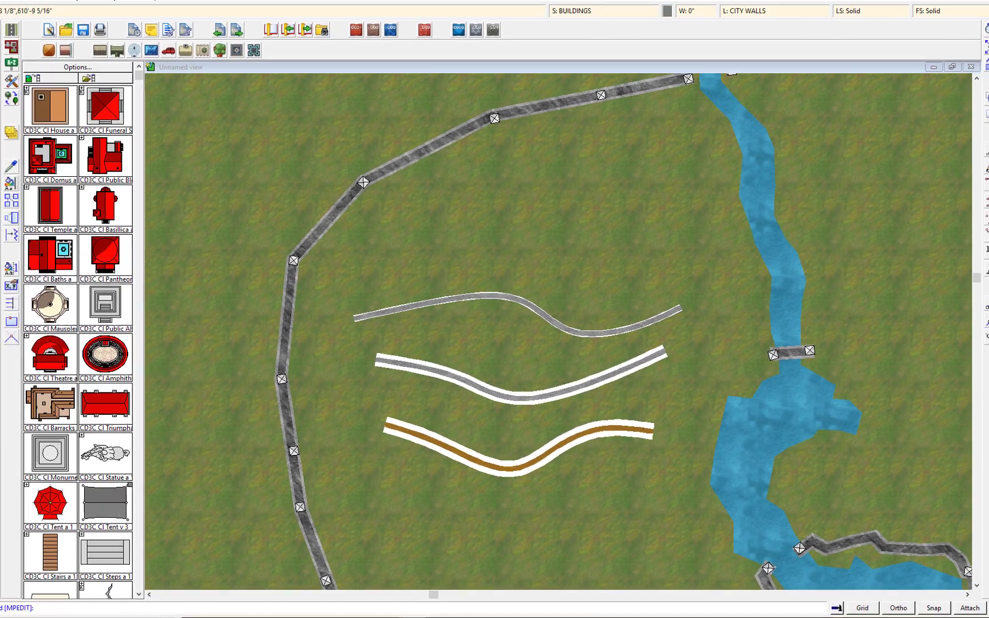
pyautogui.click(988, 64)
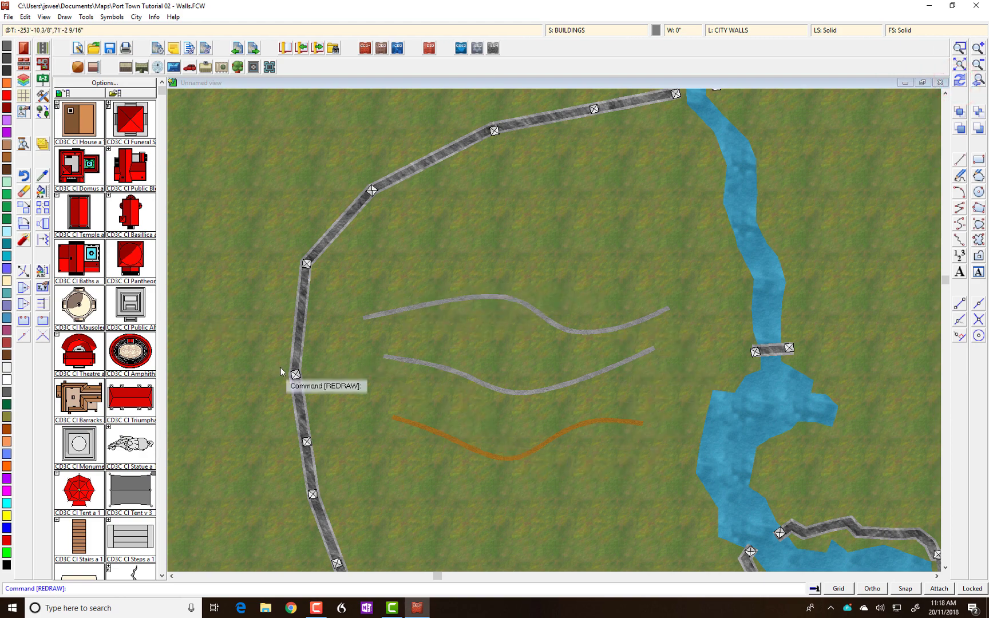
# - Apply the CD3A_Dirt 1 fill style to all three roads and redraw the map
pyautogui.click(44, 192)
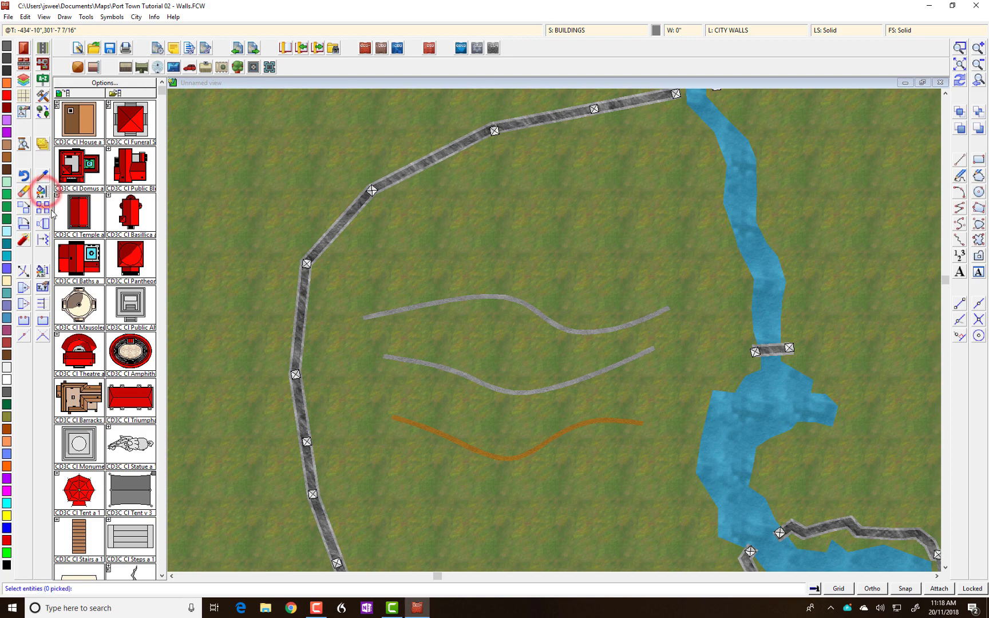
pyautogui.click(401, 291)
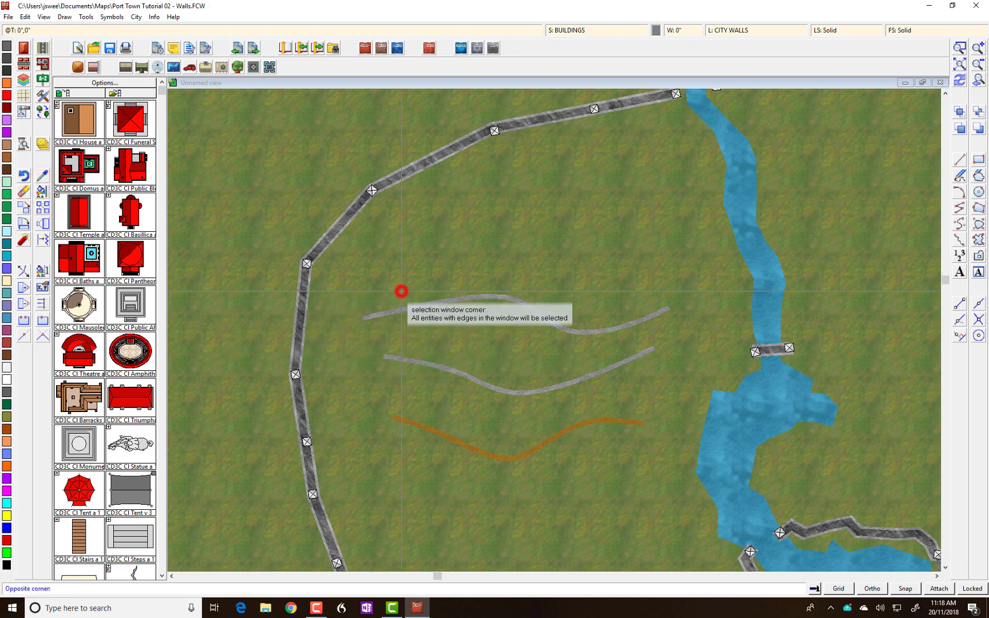
pyautogui.click(433, 444)
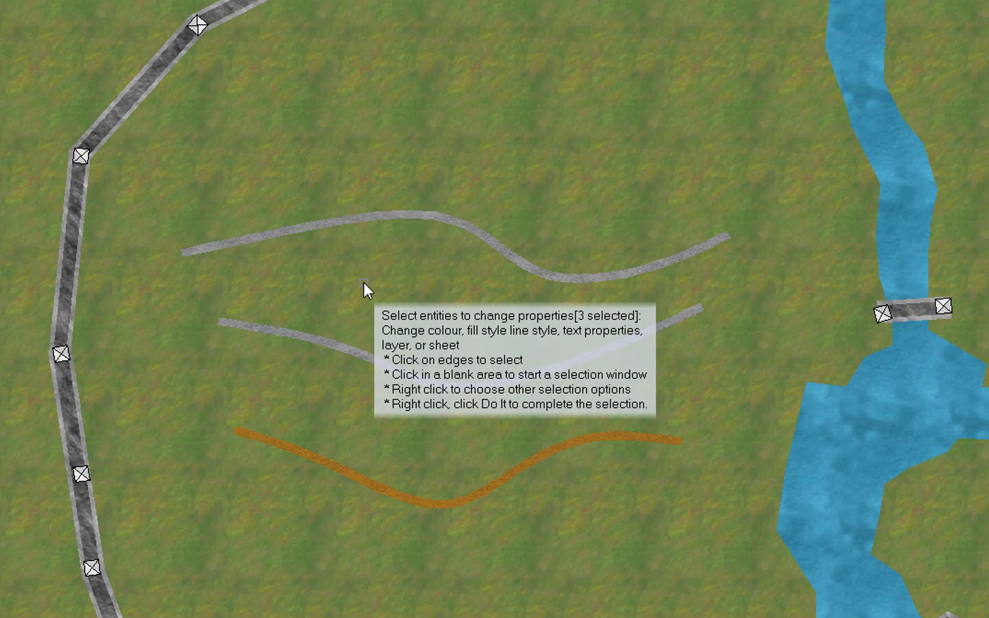
pyautogui.rightClick(363, 280)
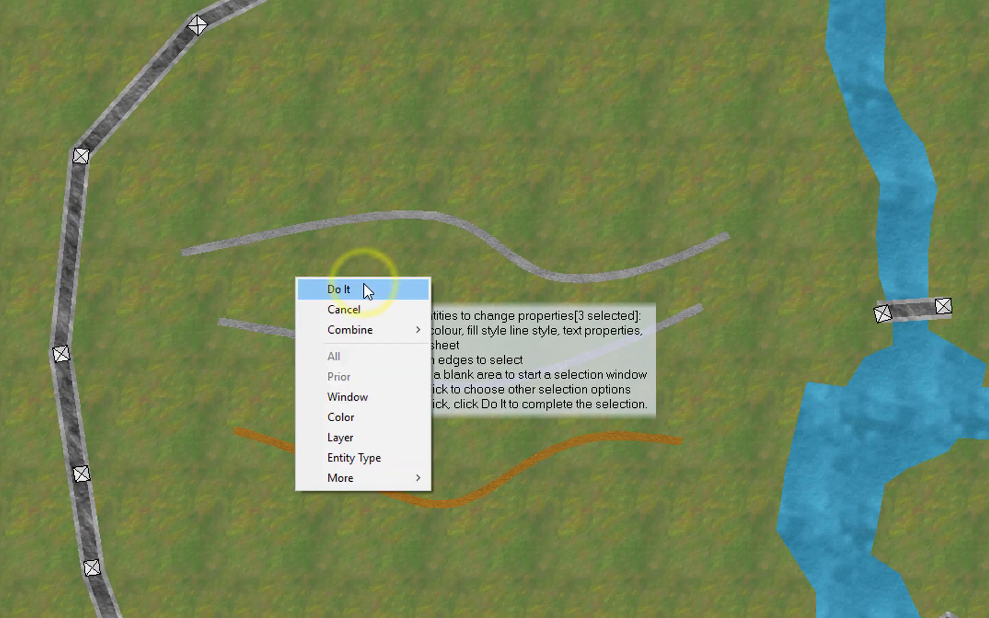
pyautogui.click(367, 292)
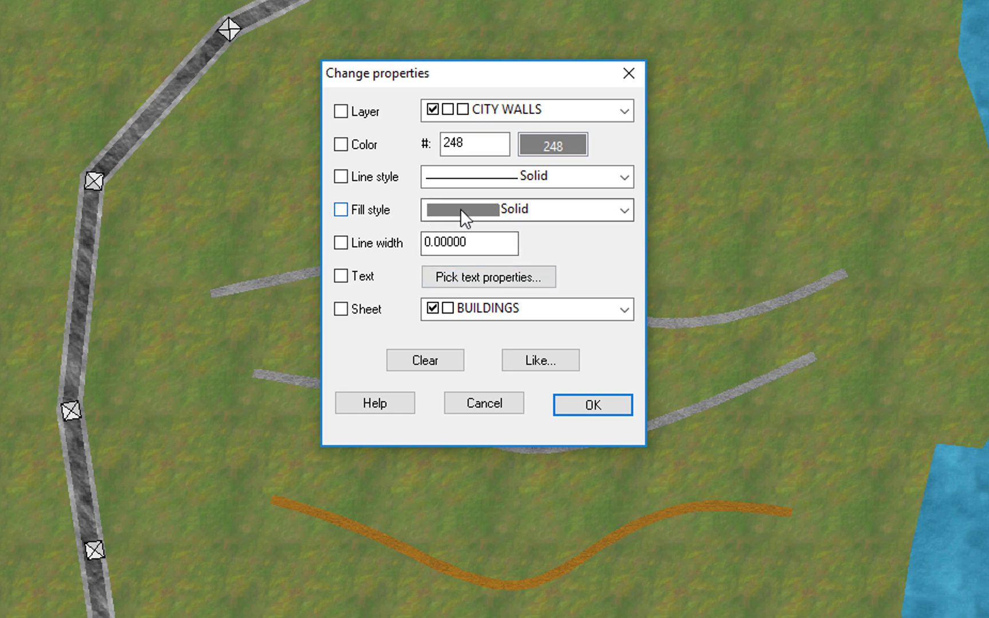
pyautogui.click(596, 212)
pyautogui.scroll(-10, 698, 355)
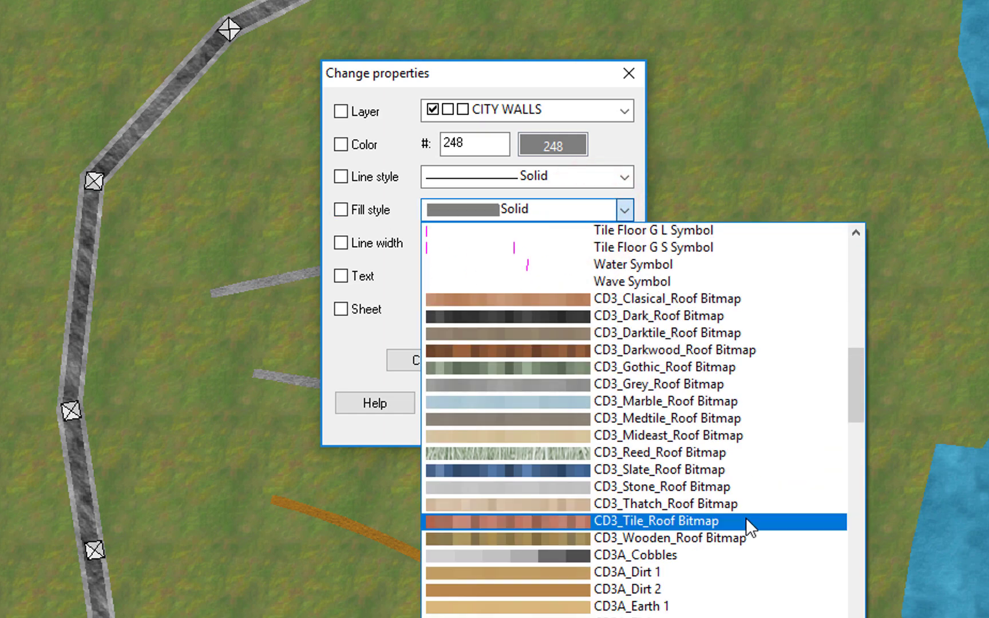
pyautogui.moveTo(858, 395); pyautogui.dragTo(857, 403)
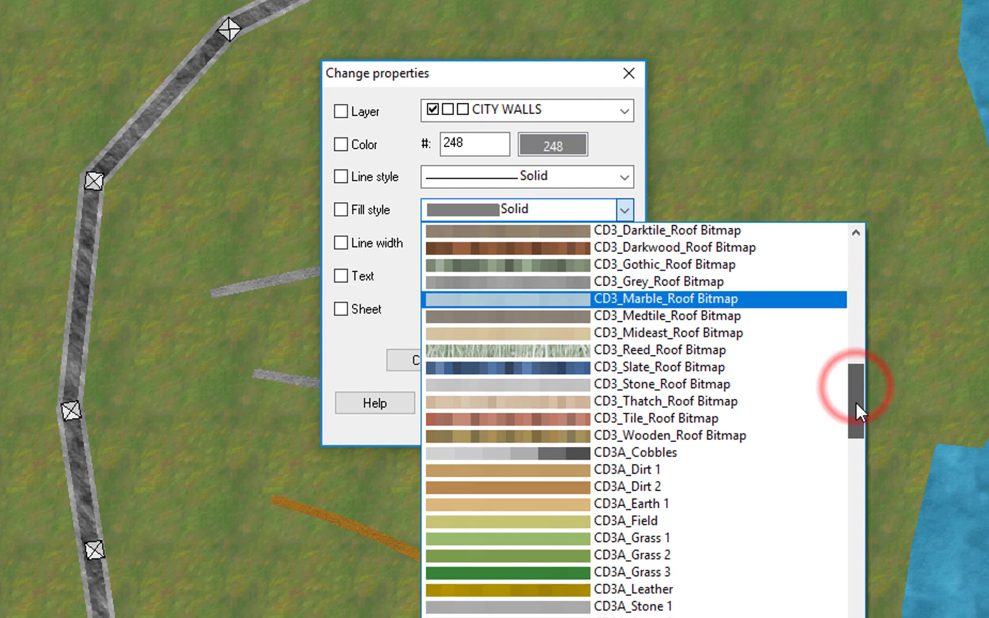
pyautogui.click(682, 467)
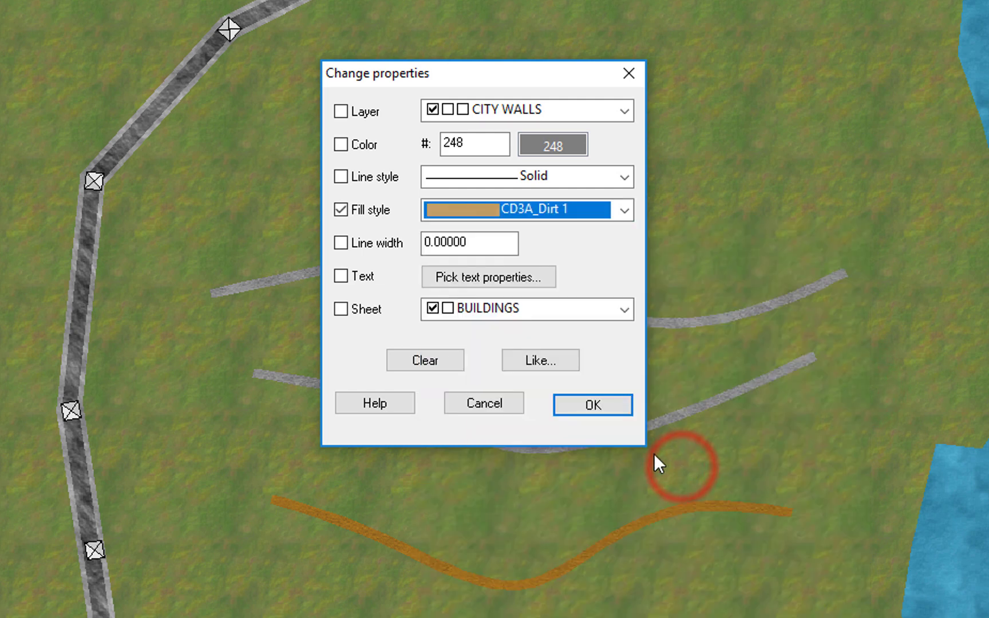
pyautogui.click(595, 402)
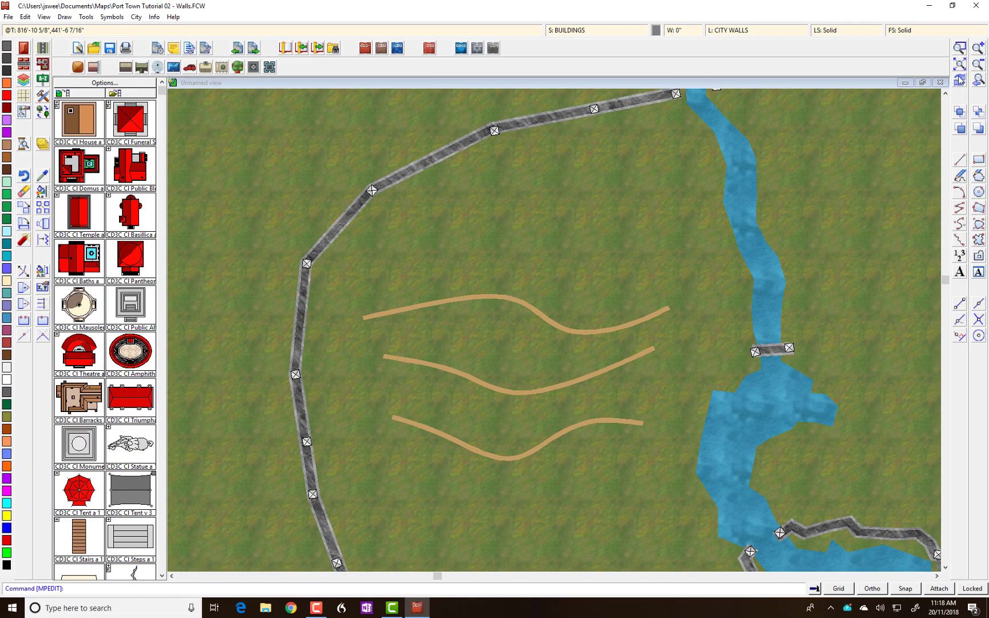
pyautogui.click(960, 79)
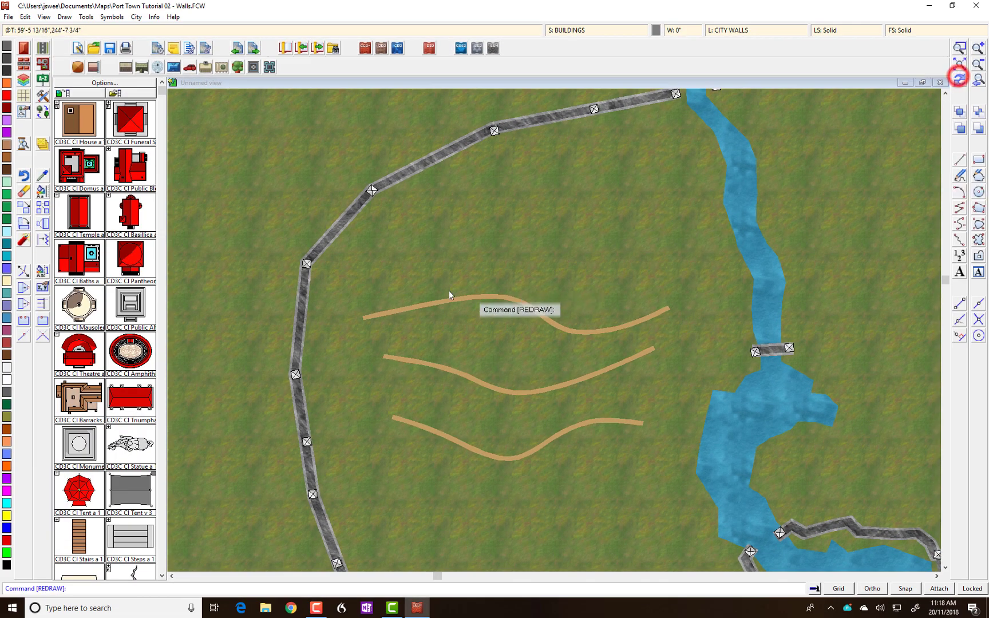
# - Zoom into the western wall and sandy roads, then zoom out one step
pyautogui.click(960, 47)
pyautogui.click(353, 293)
pyautogui.click(422, 426)
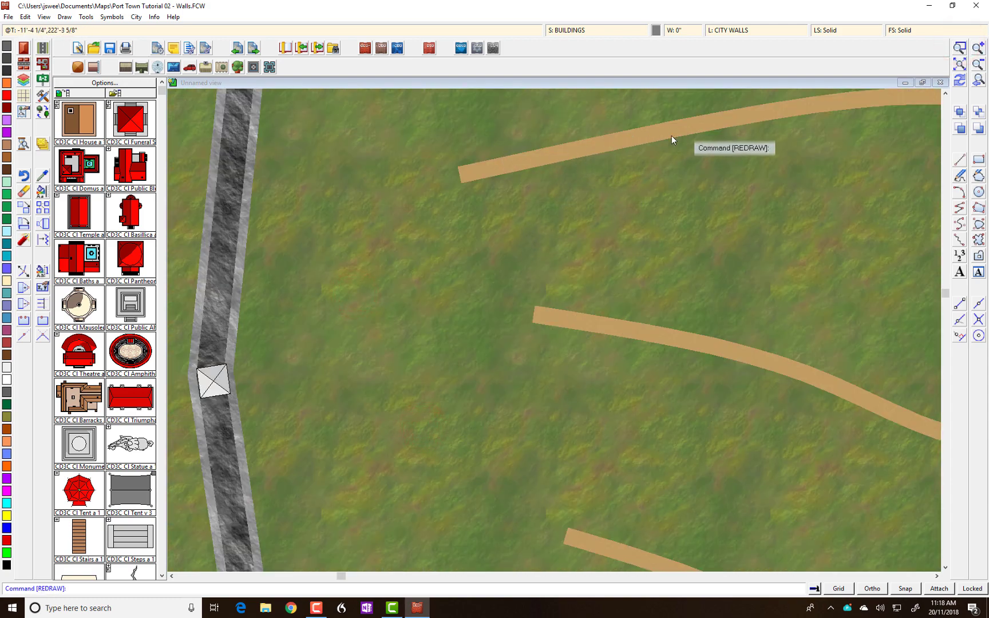
pyautogui.click(976, 66)
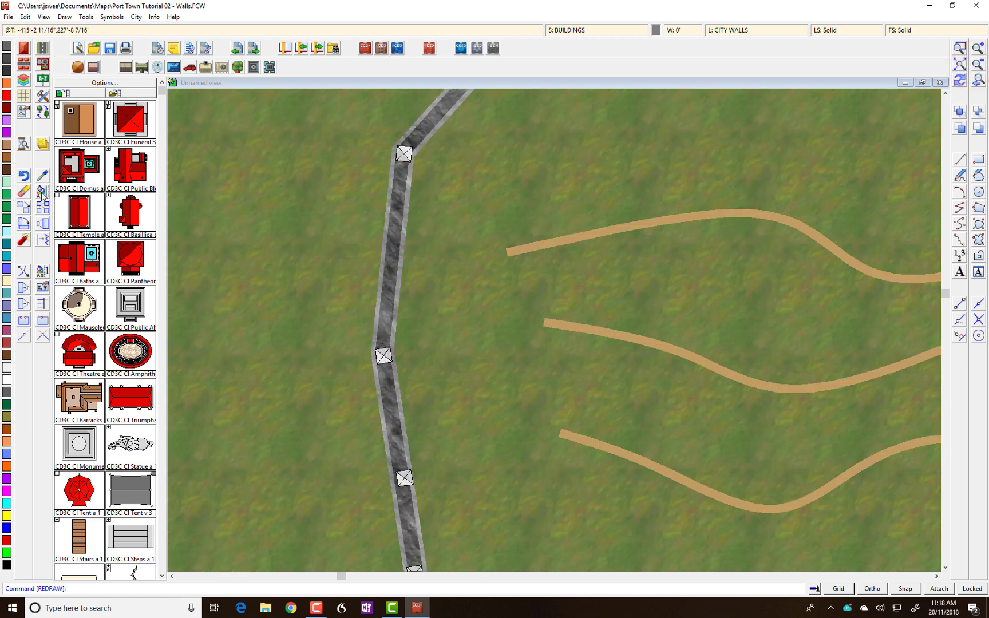